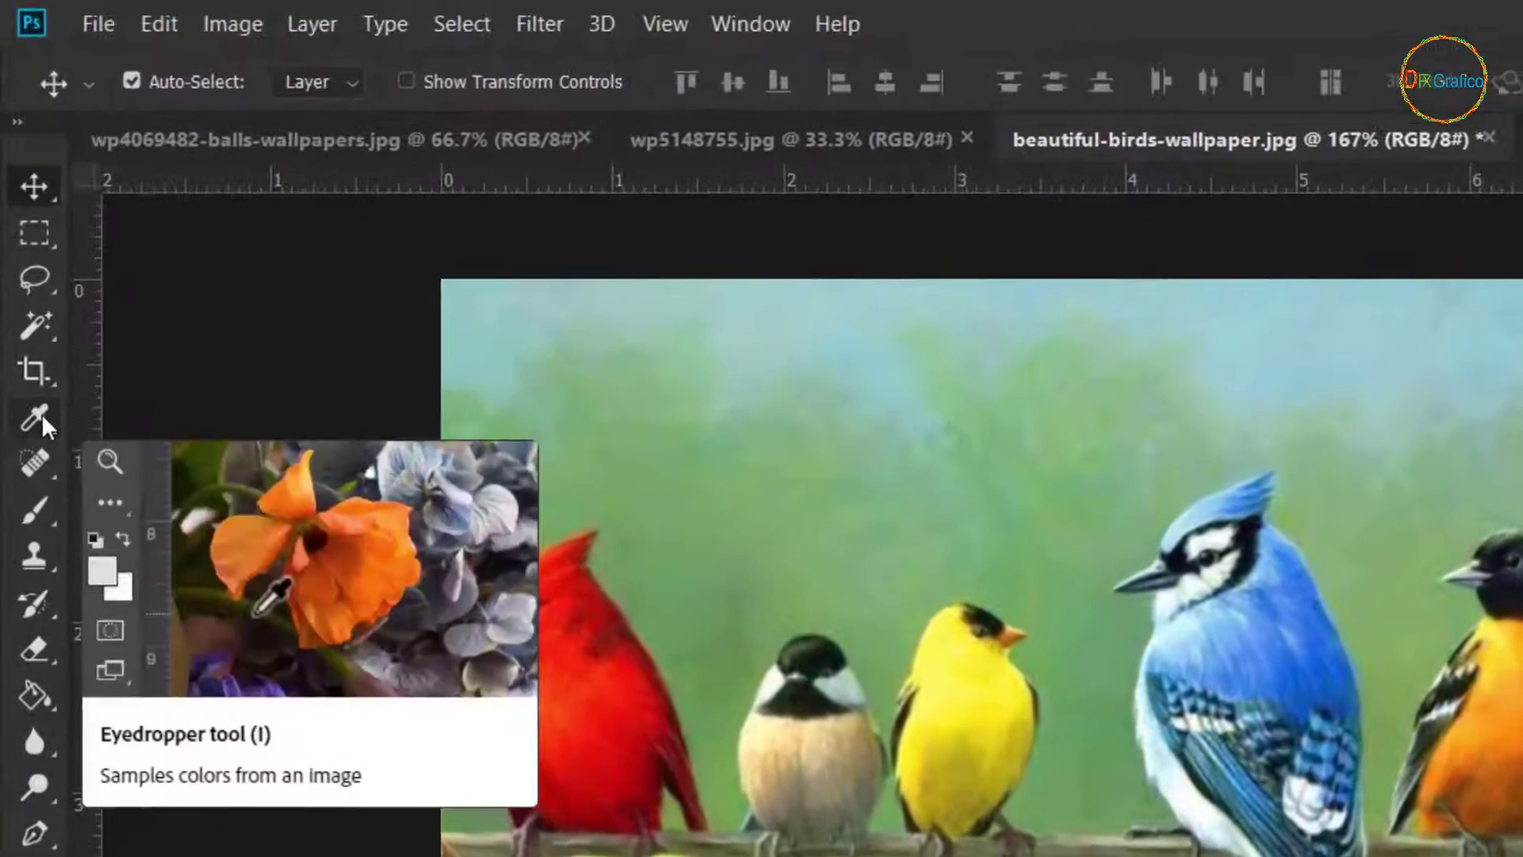
# Step: Sample the bright green of the large leaf below the plank as the foreground colour with the Eyedropper Tool
pyautogui.click(23, 230)
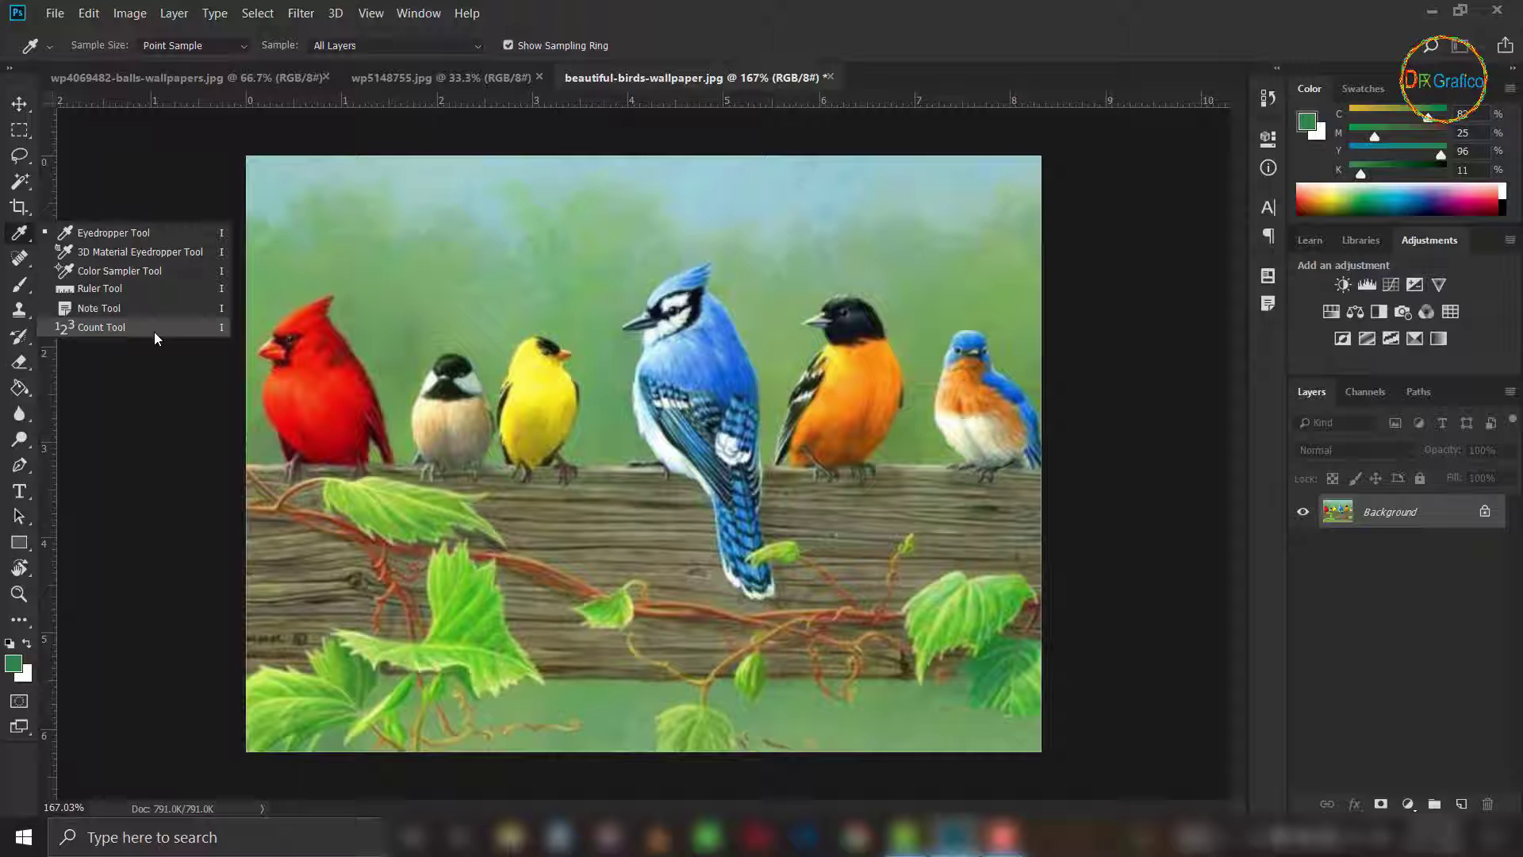
pyautogui.click(397, 283)
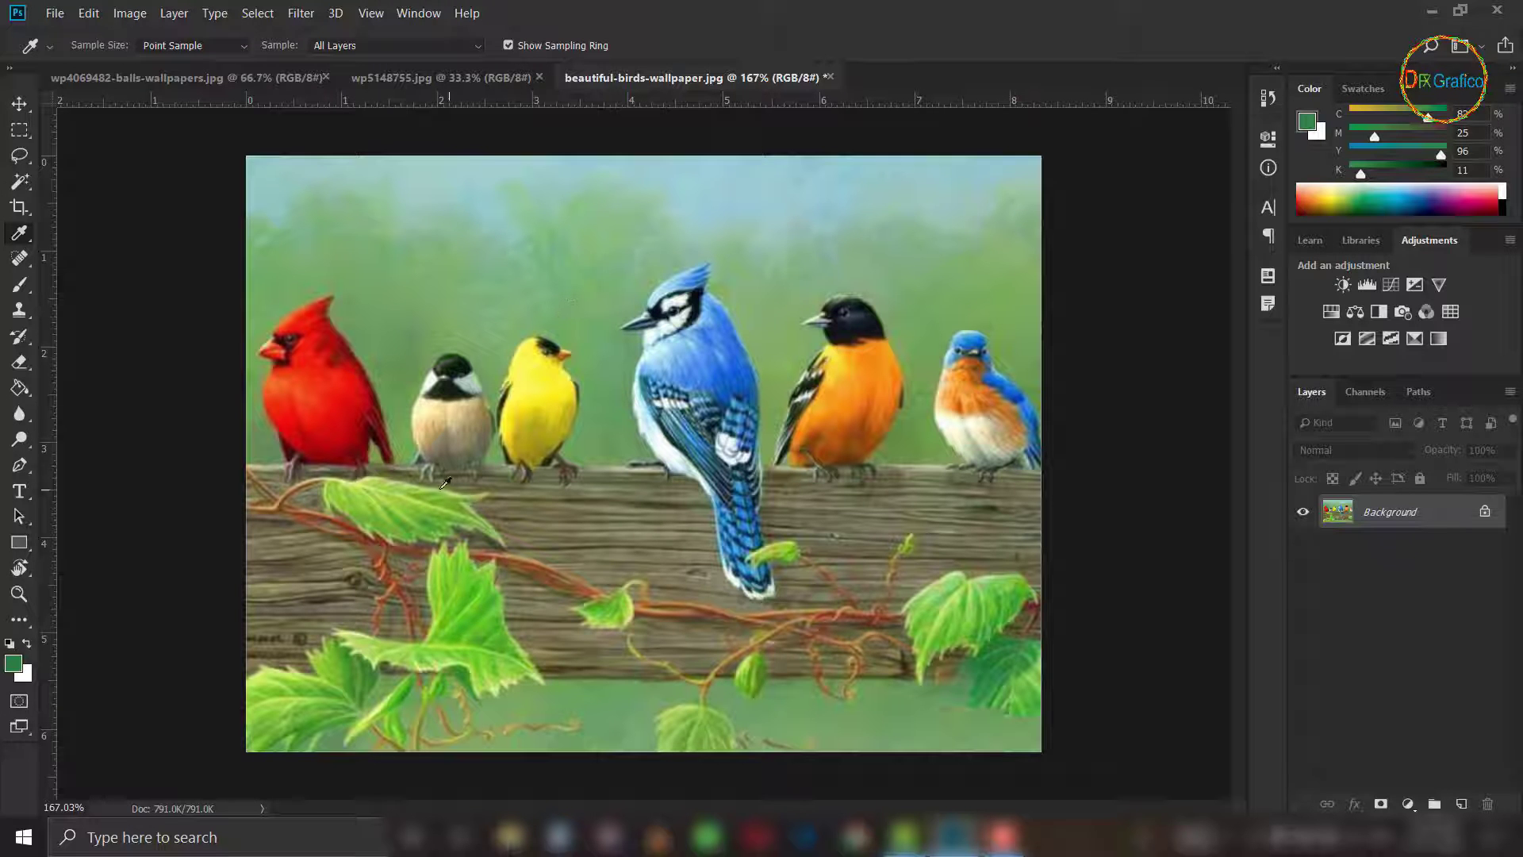
pyautogui.scroll(2, 471, 627)
pyautogui.scroll(5, 472, 627)
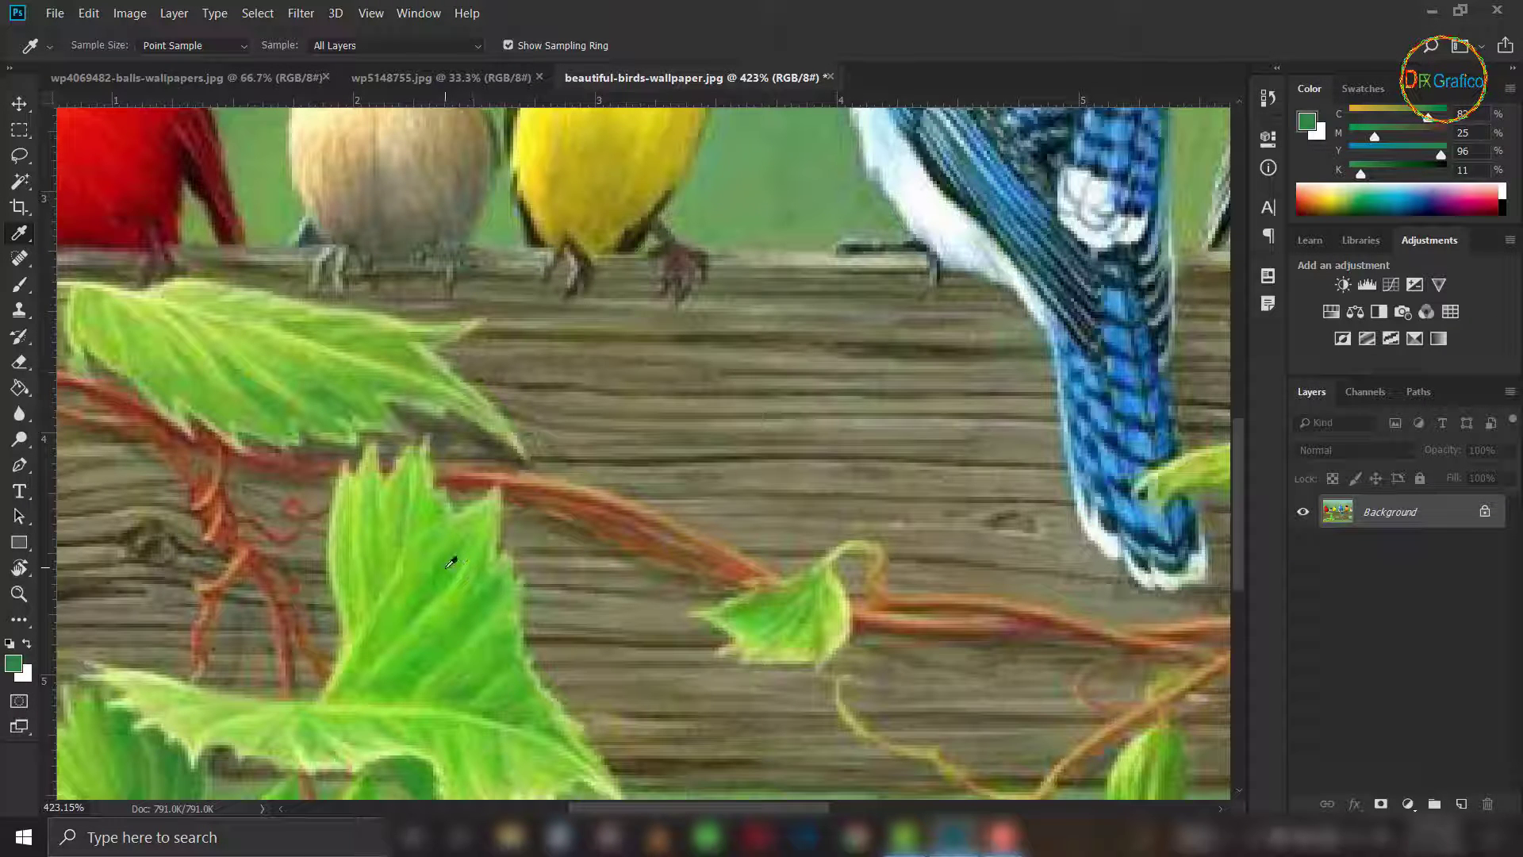
pyautogui.click(449, 561)
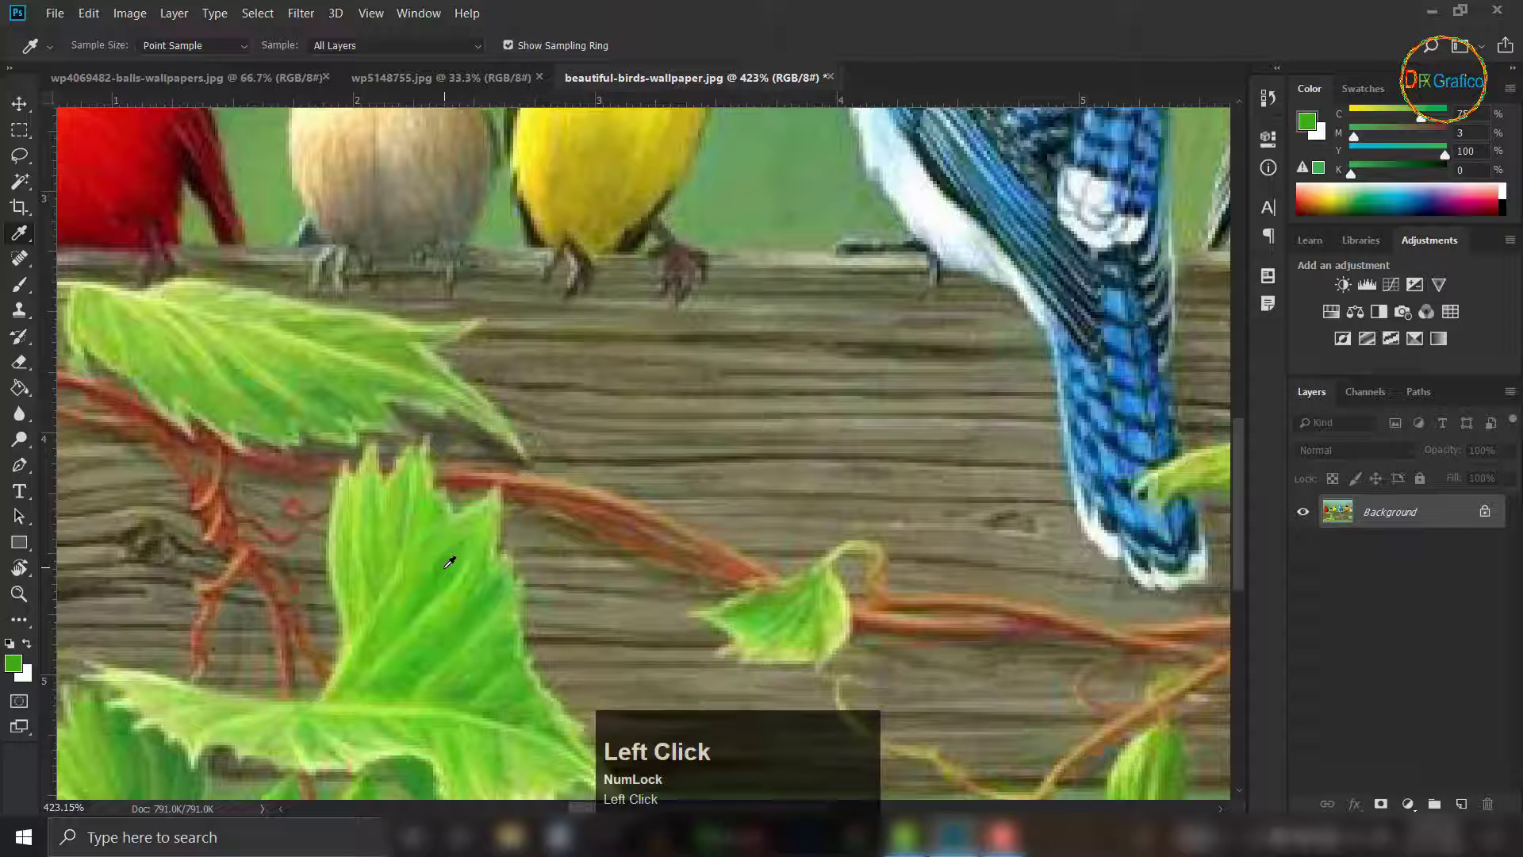
pyautogui.keyDown('alt'); pyautogui.scroll(-5, 456, 562); pyautogui.keyUp('alt')
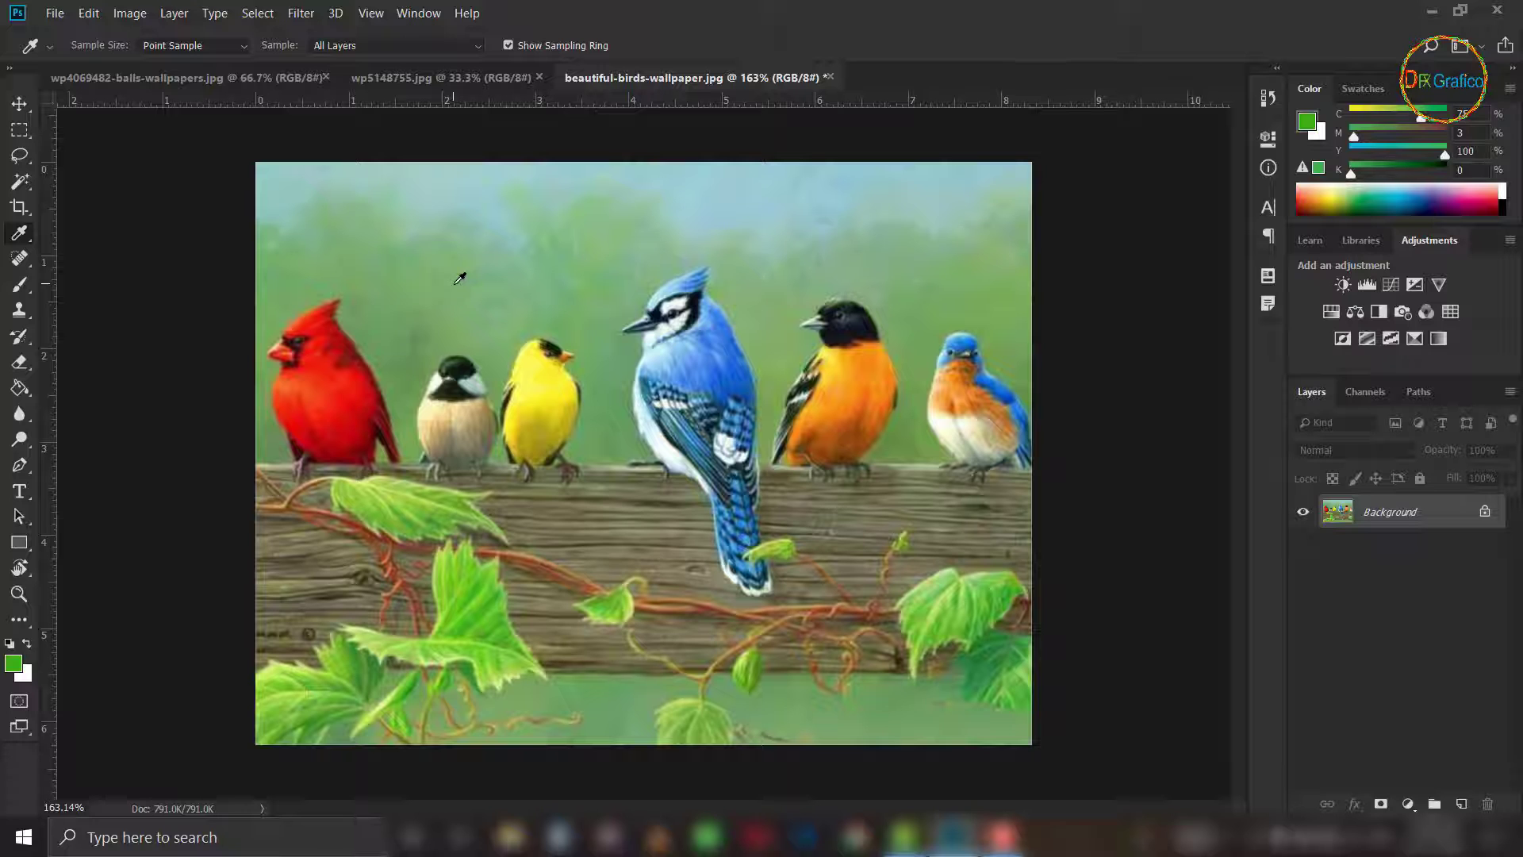
# Step: Fill the sky and blurred foliage behind the birds with the sampled green using the Paint Bucket Tool at tolerance 32
pyautogui.rightClick(19, 387)
pyautogui.click(96, 387)
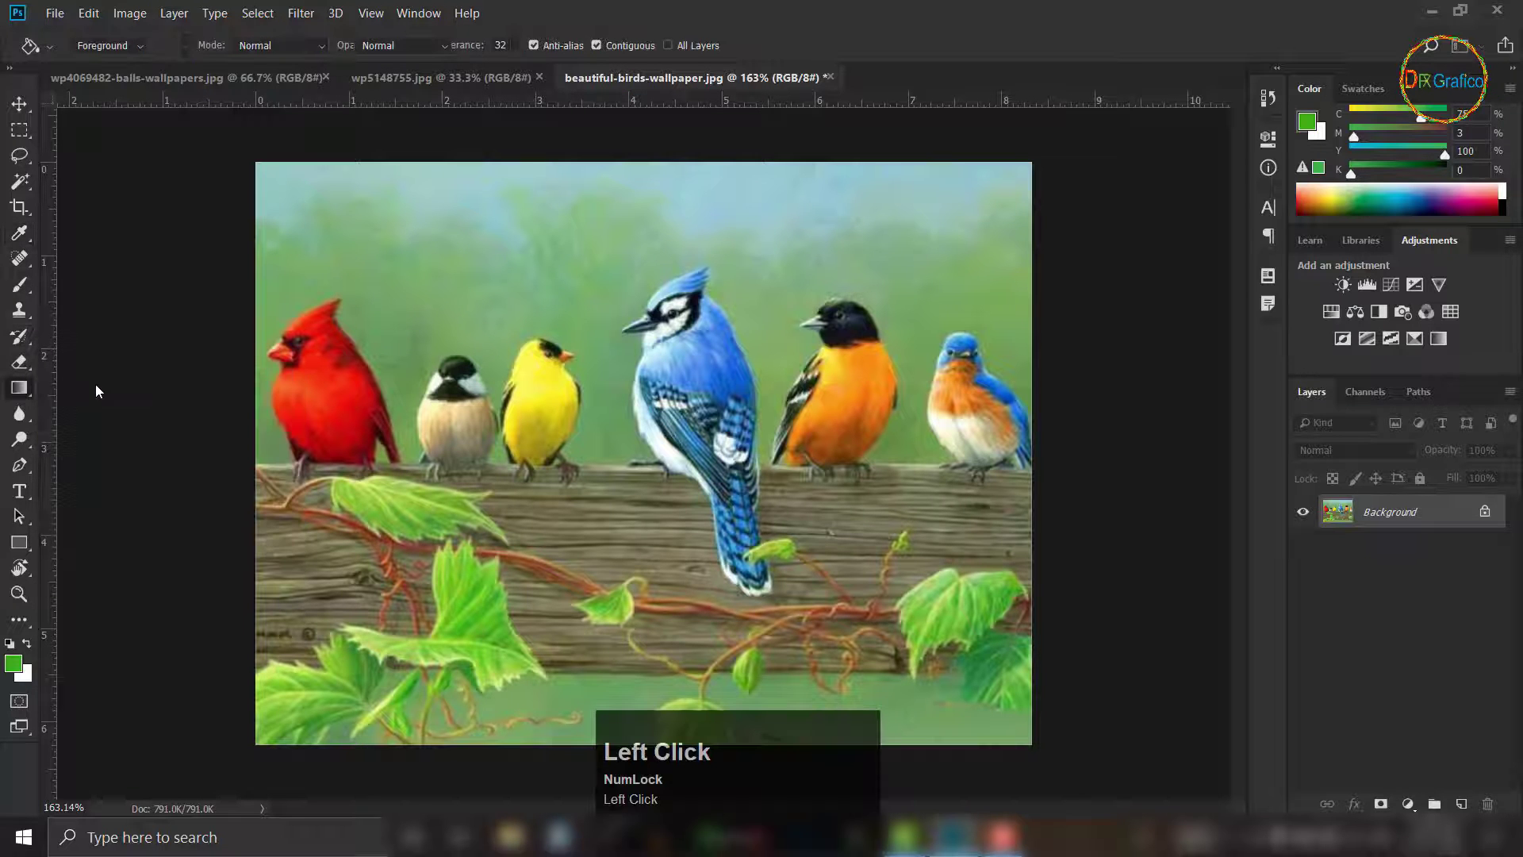
pyautogui.rightClick(19, 387)
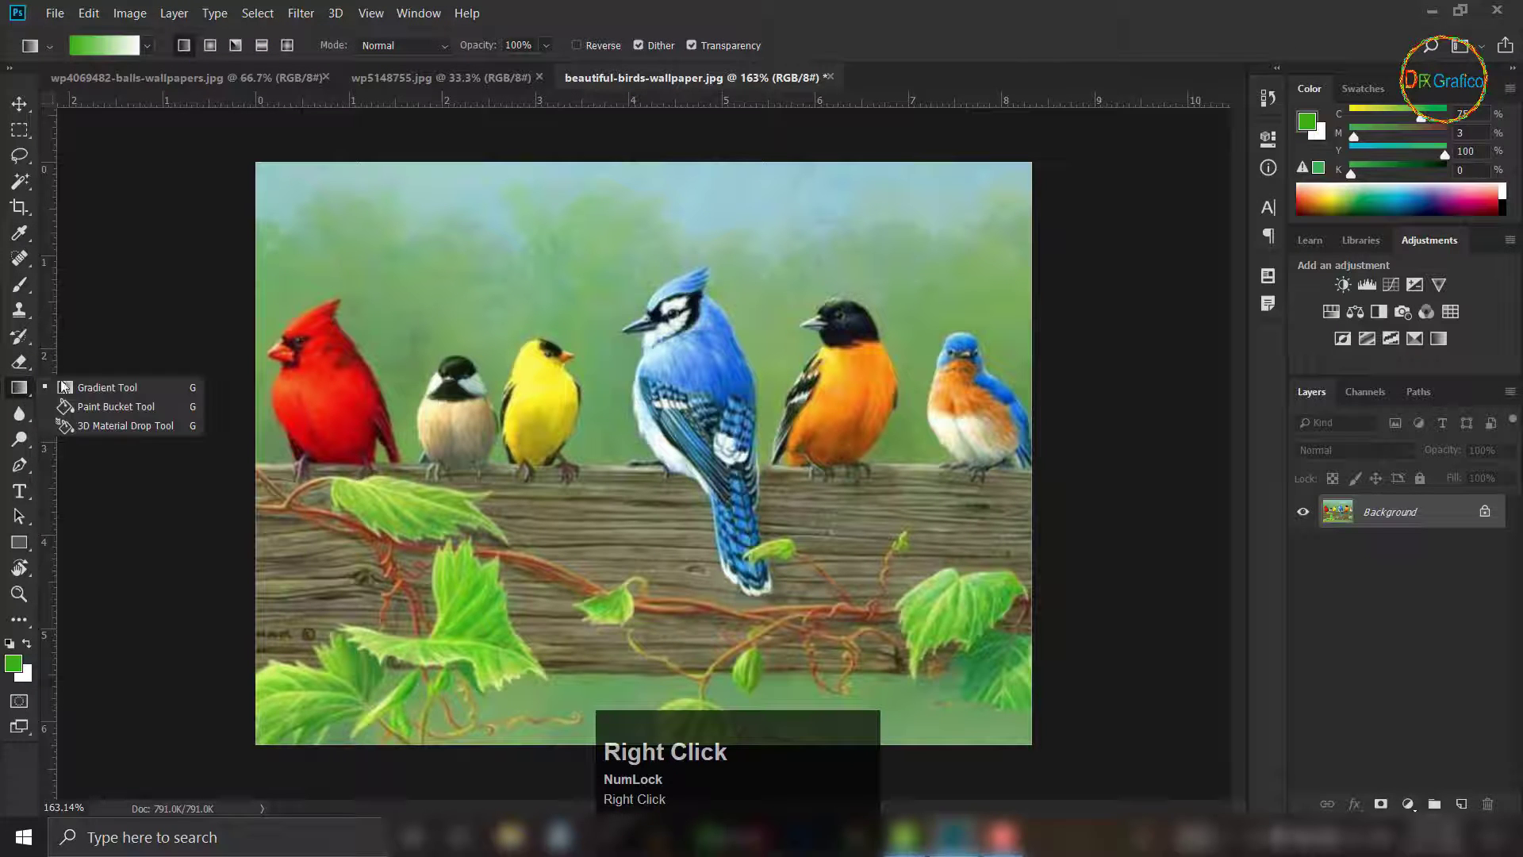
pyautogui.click(151, 407)
pyautogui.press('i')
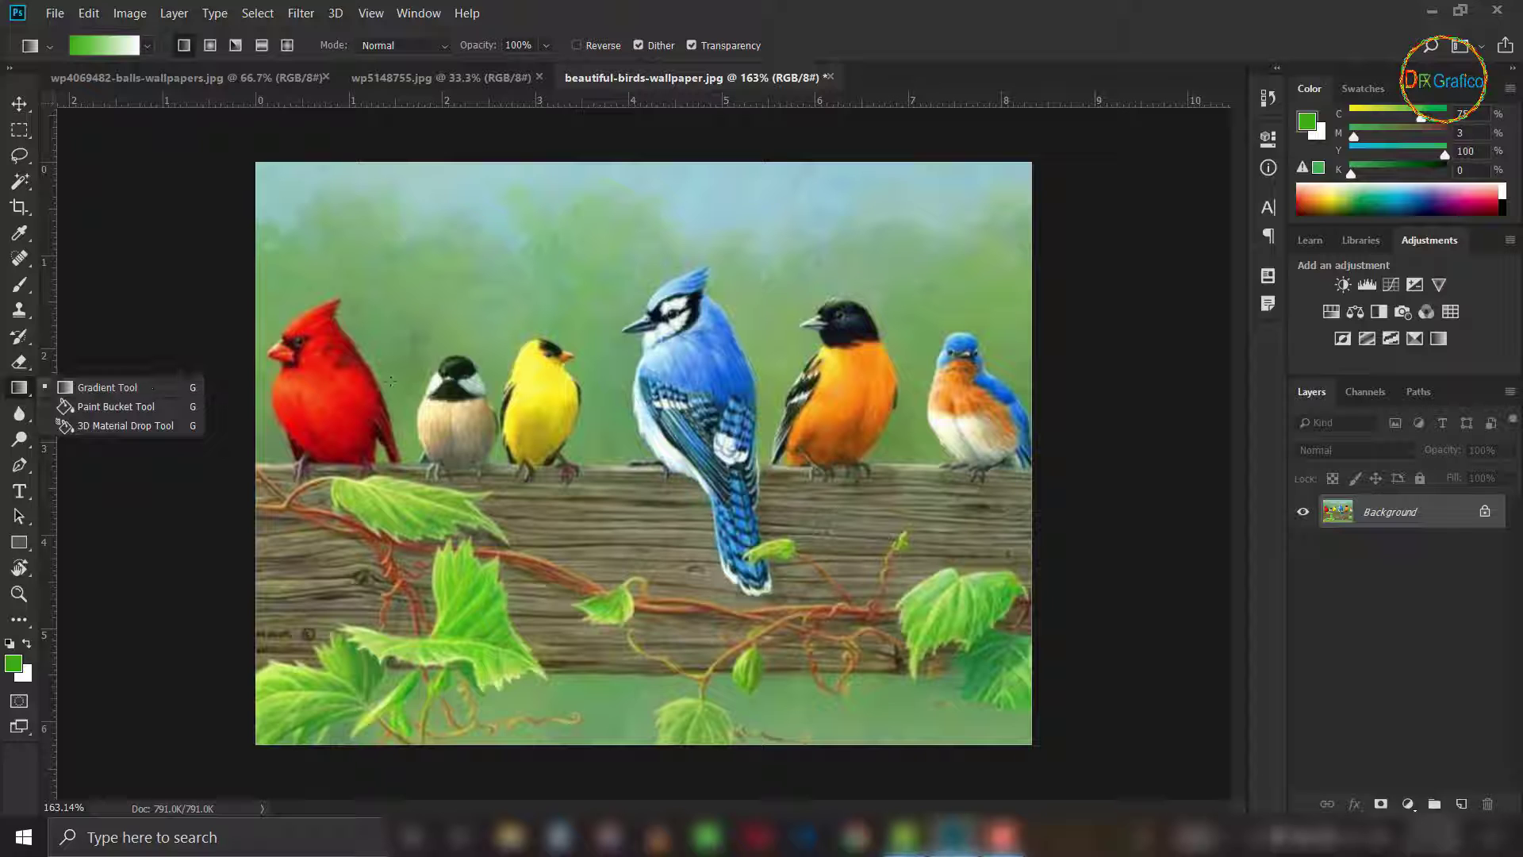
pyautogui.click(113, 407)
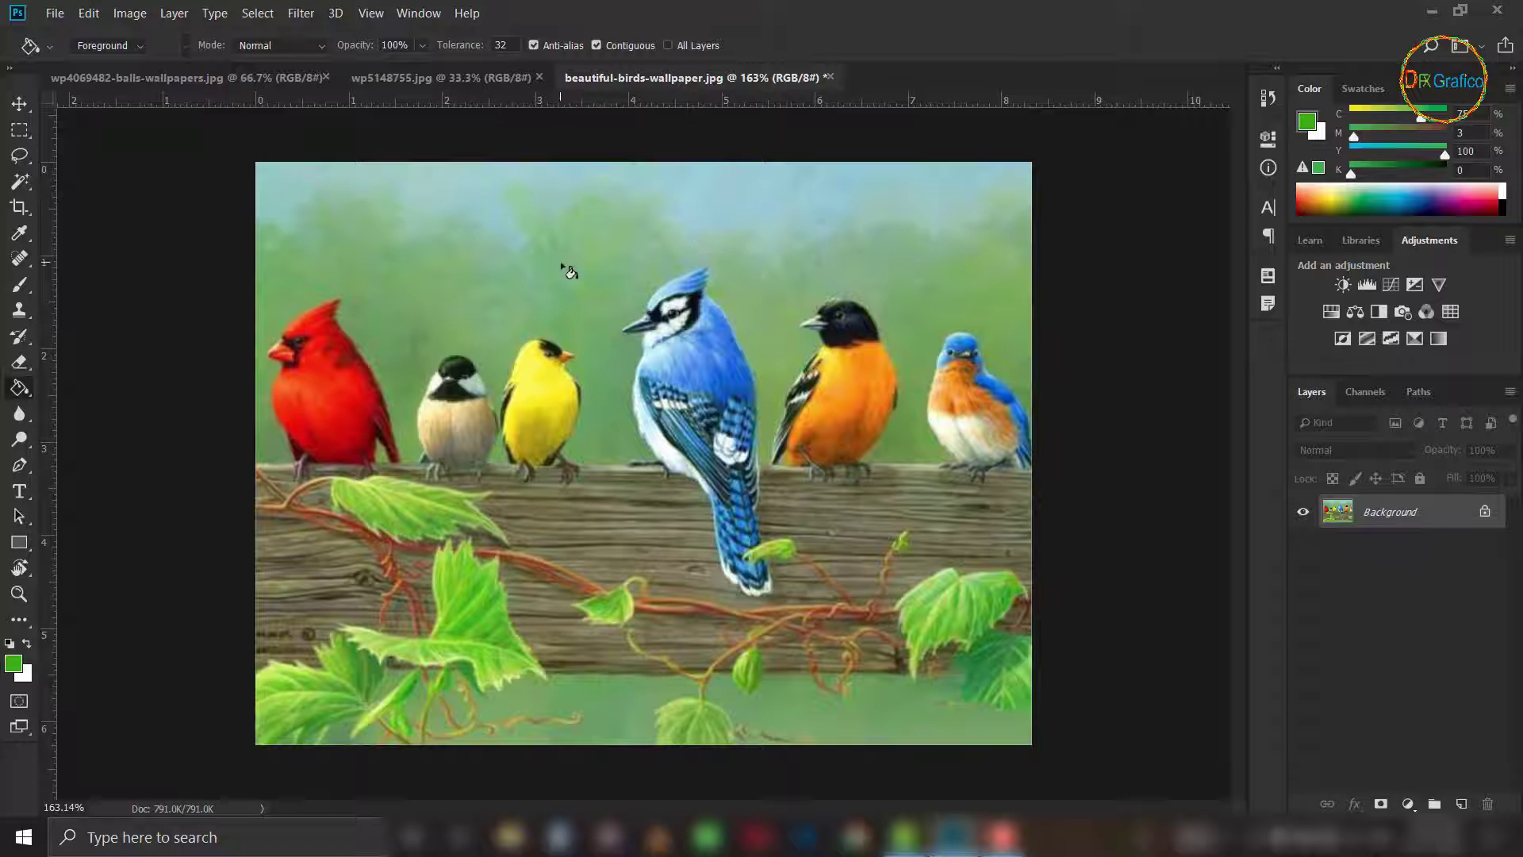
pyautogui.click(434, 237)
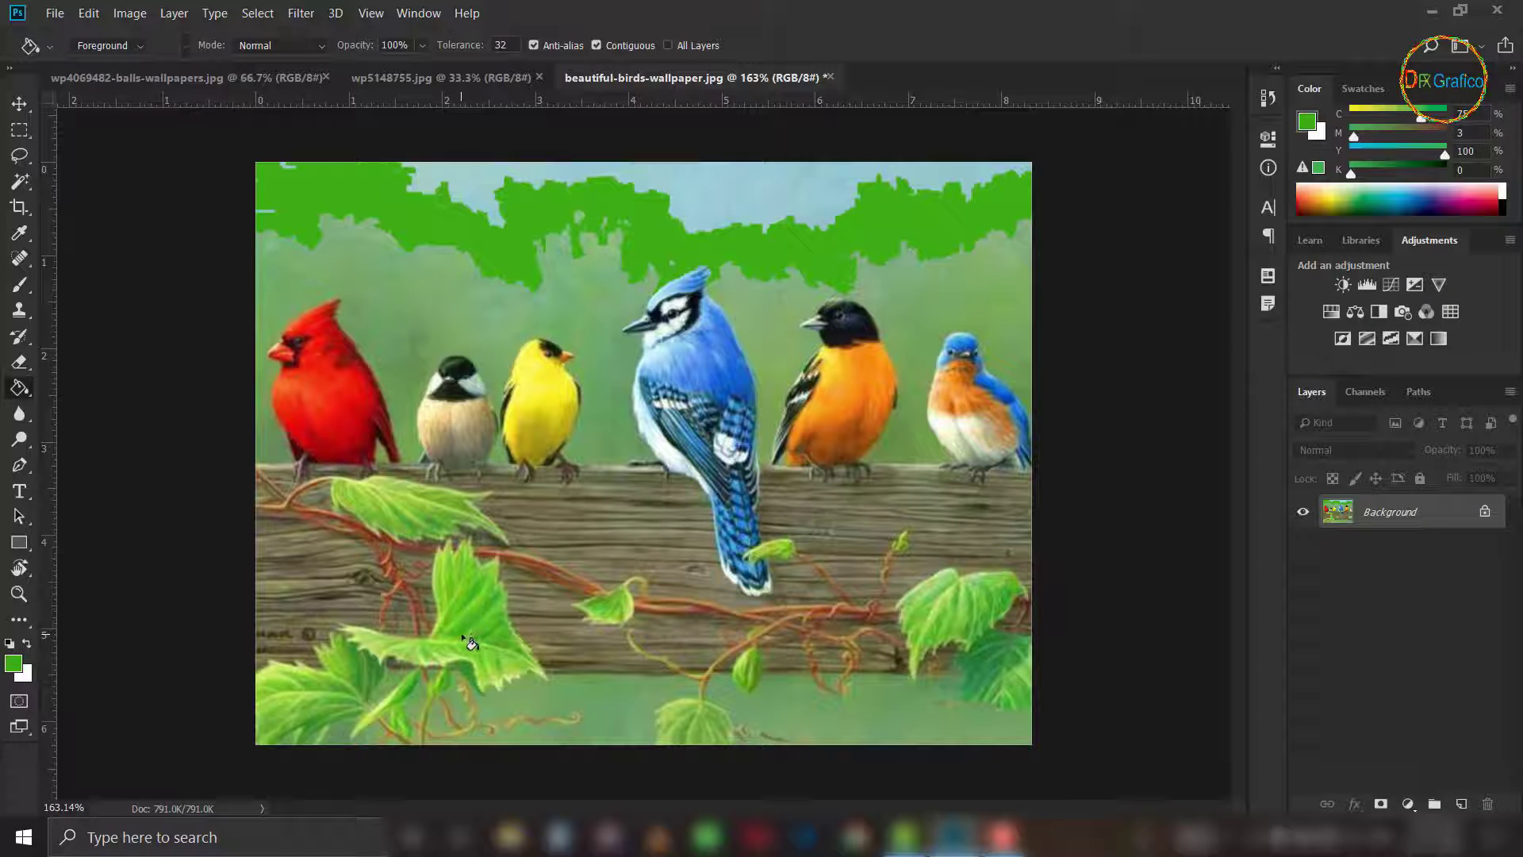
pyautogui.click(418, 297)
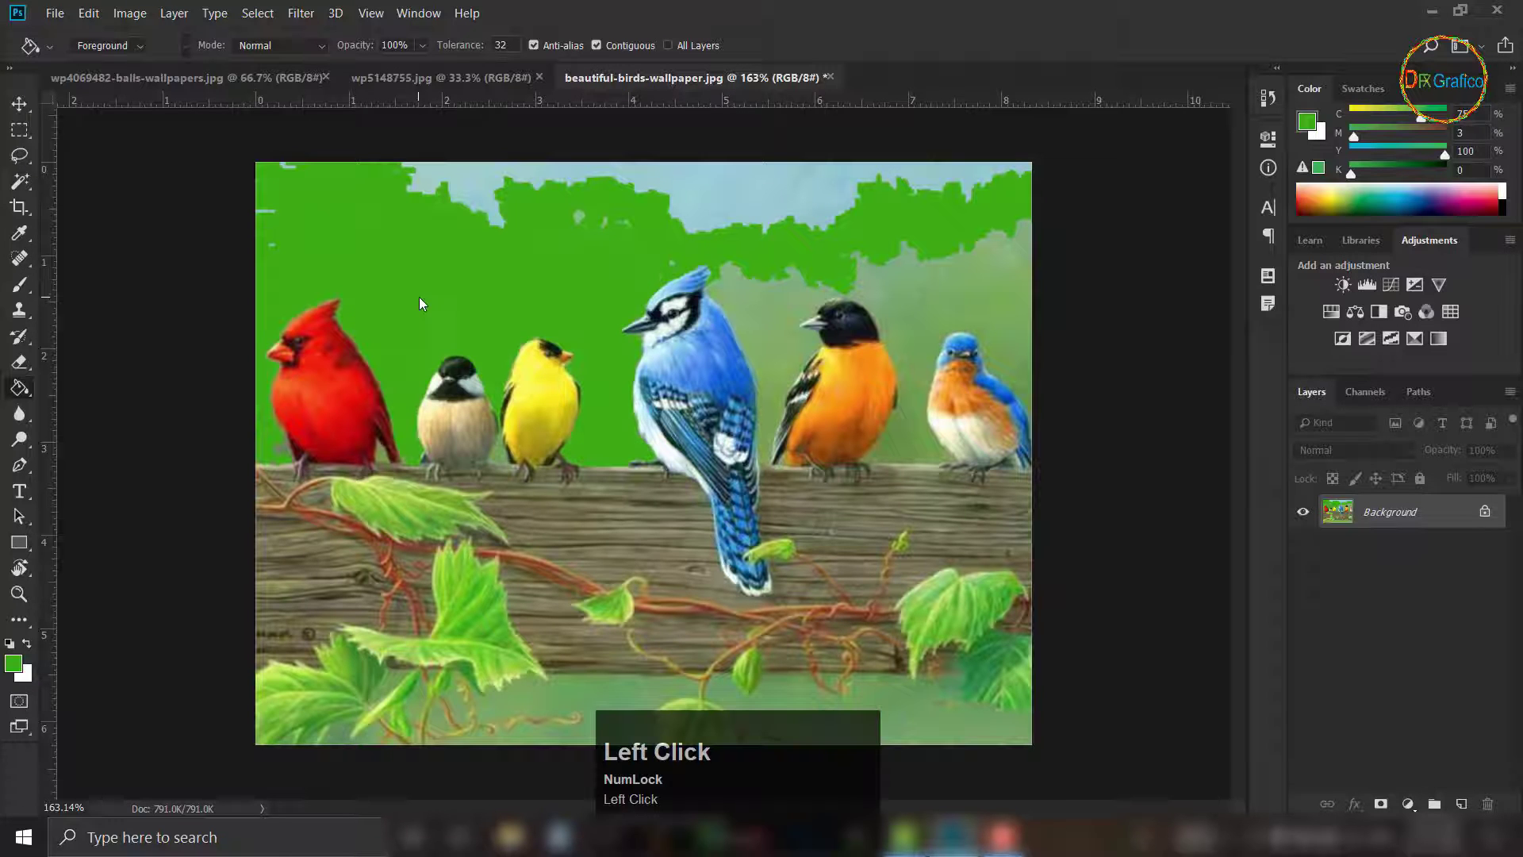
pyautogui.click(777, 317)
pyautogui.click(770, 205)
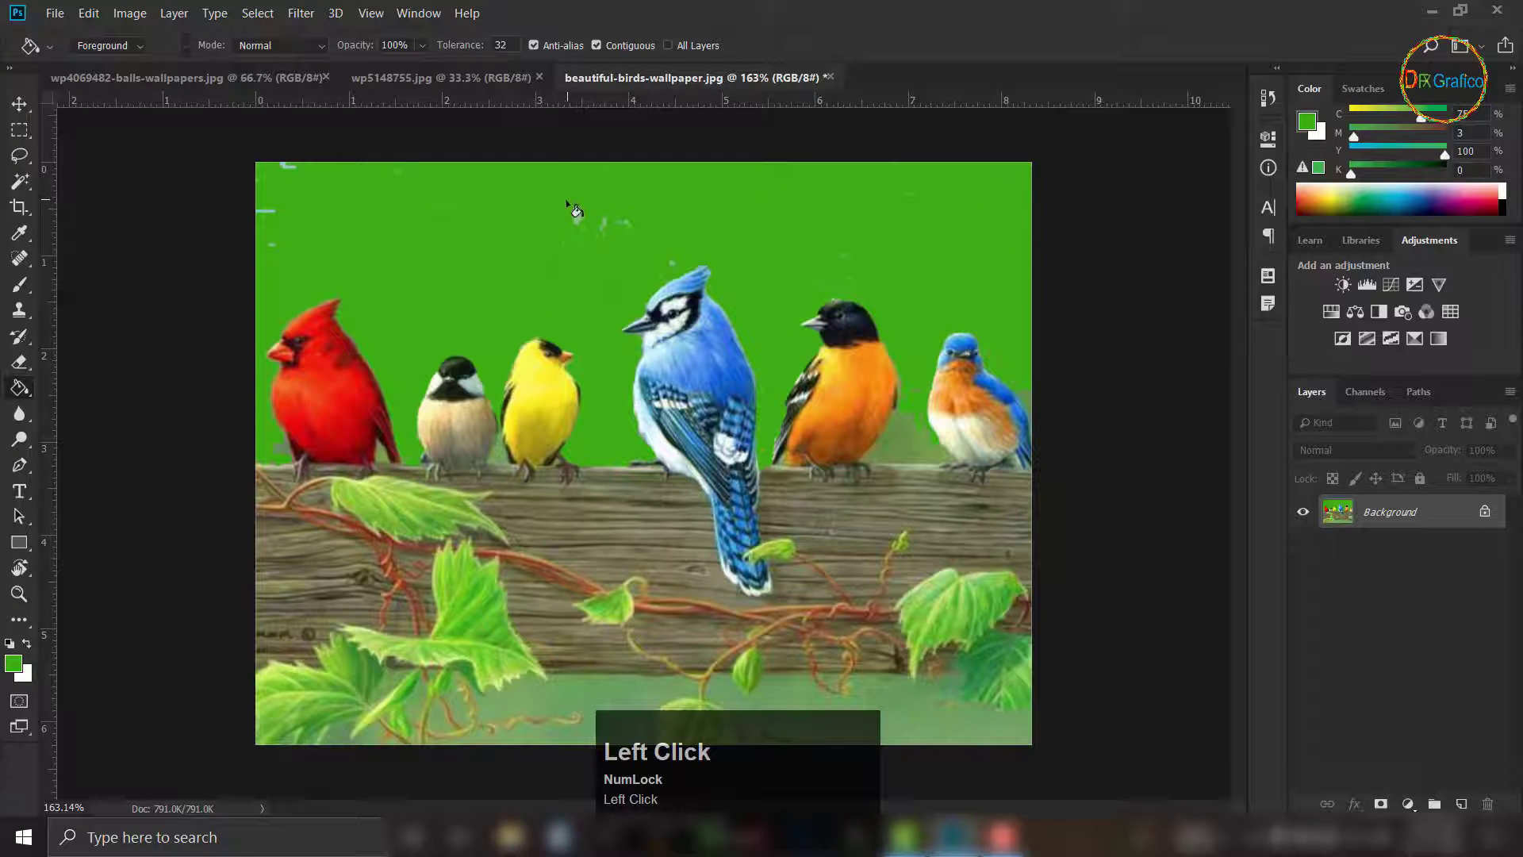
pyautogui.click(577, 219)
pyautogui.click(266, 210)
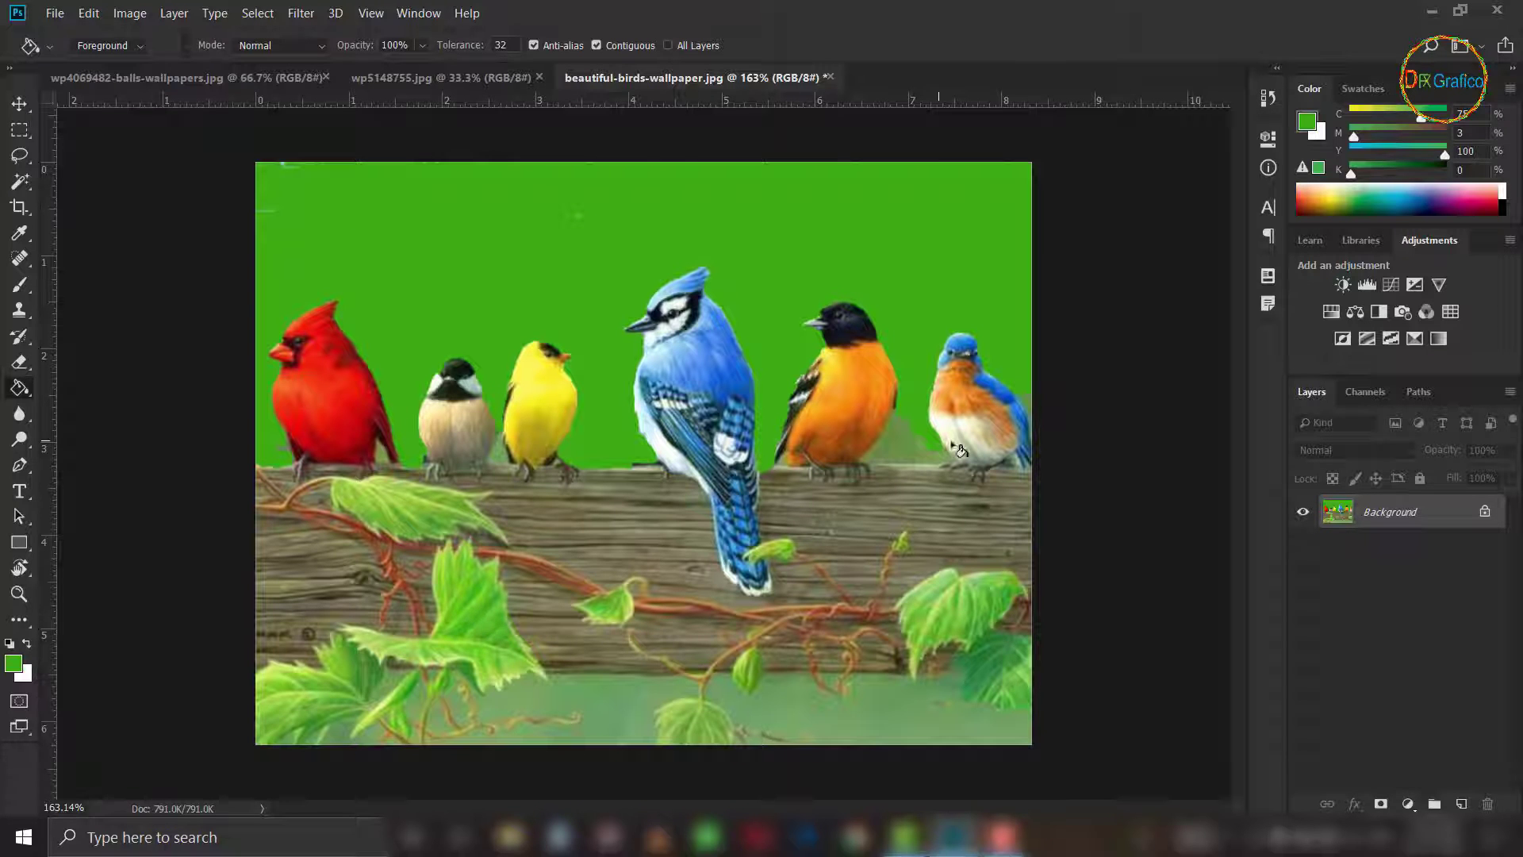
pyautogui.click(910, 449)
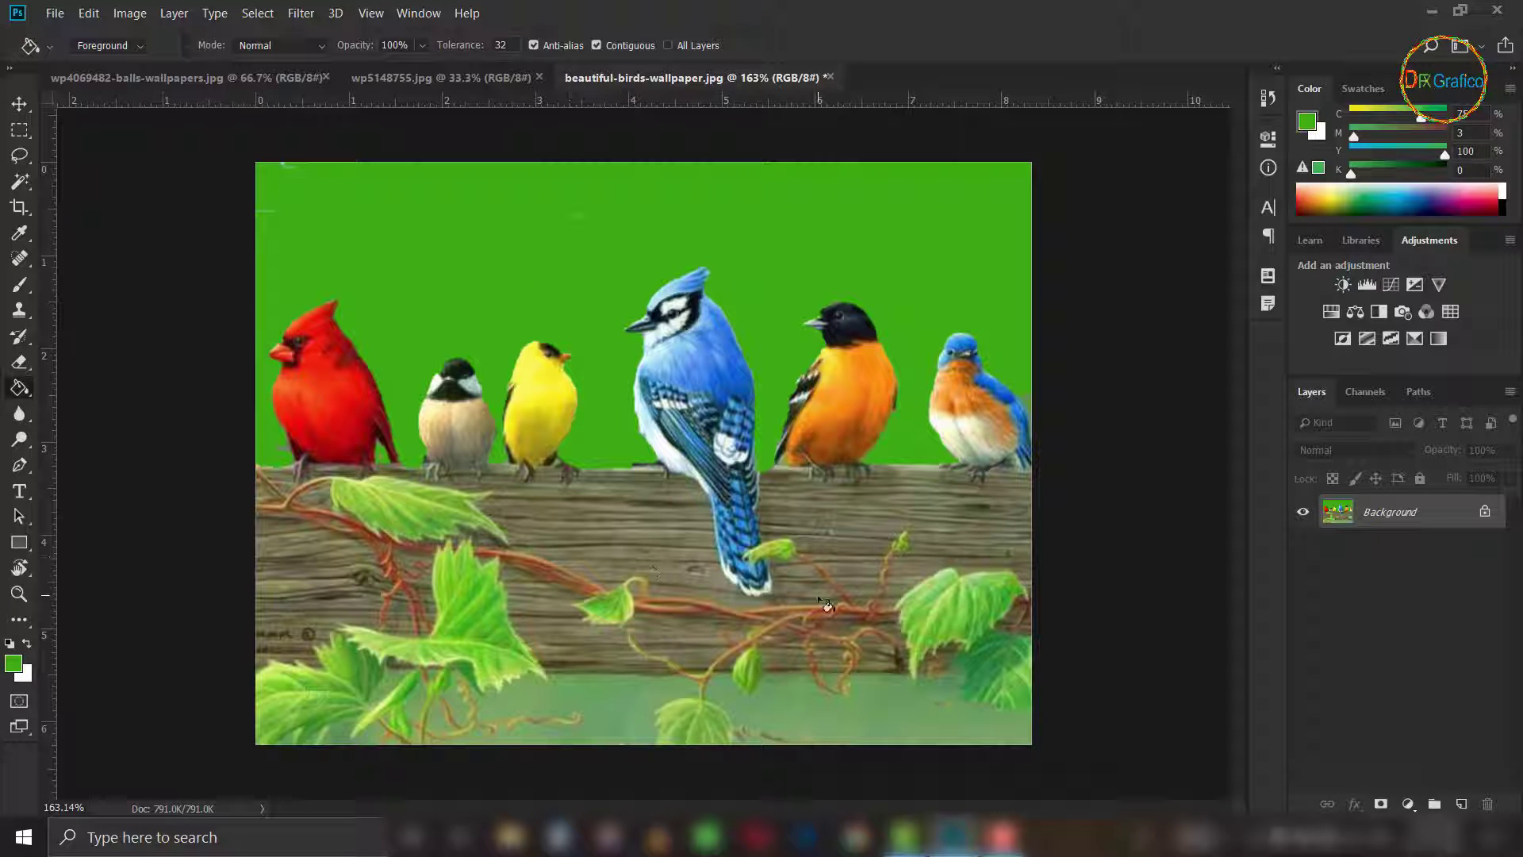
# Step: Undo the green Paint Bucket fills behind the birds
pyautogui.hotkey('ctrl', 'alt', 'z')
pyautogui.hotkey('ctrl', 'alt', 'z')
pyautogui.hotkey('ctrl', 'alt', 'z')
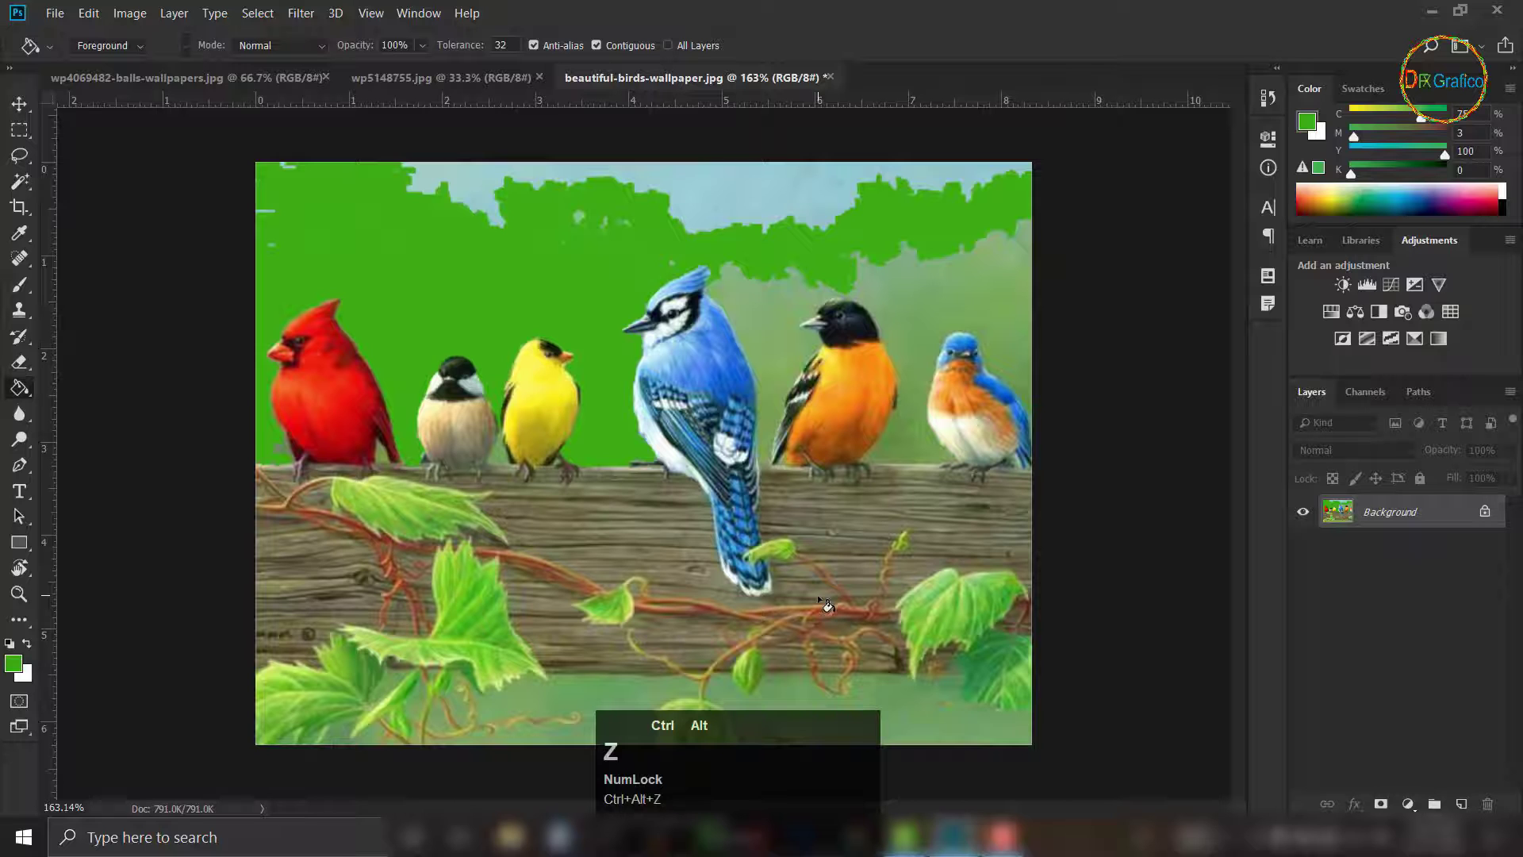
pyautogui.hotkey('ctrl', 'alt', 'z')
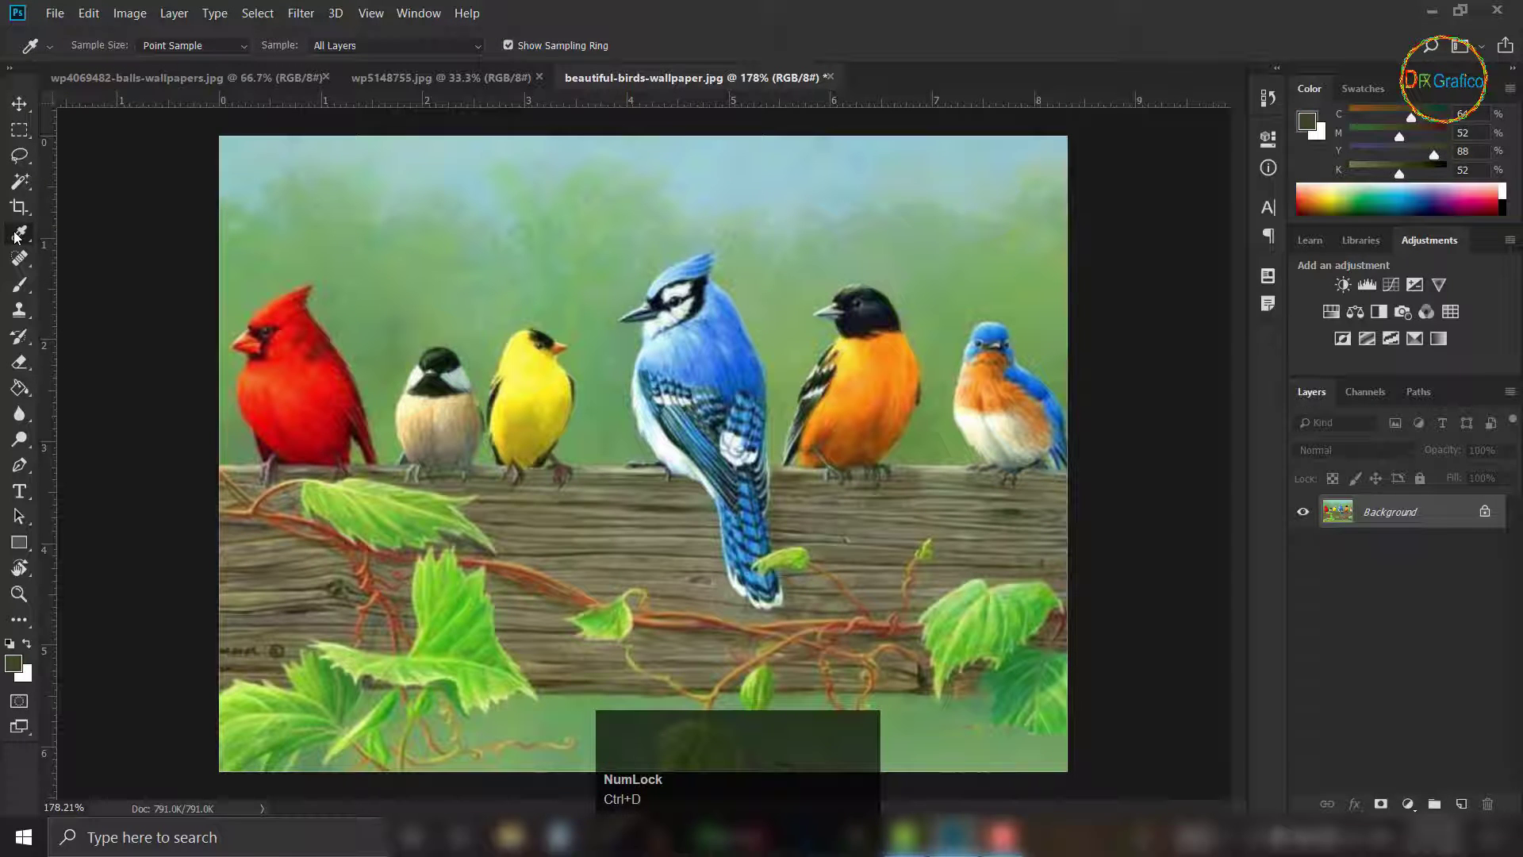
# Step: Place three Color Sampler points: one on the red bird, one on the yellow bird and one on the wooden plank
pyautogui.rightClick(15, 236)
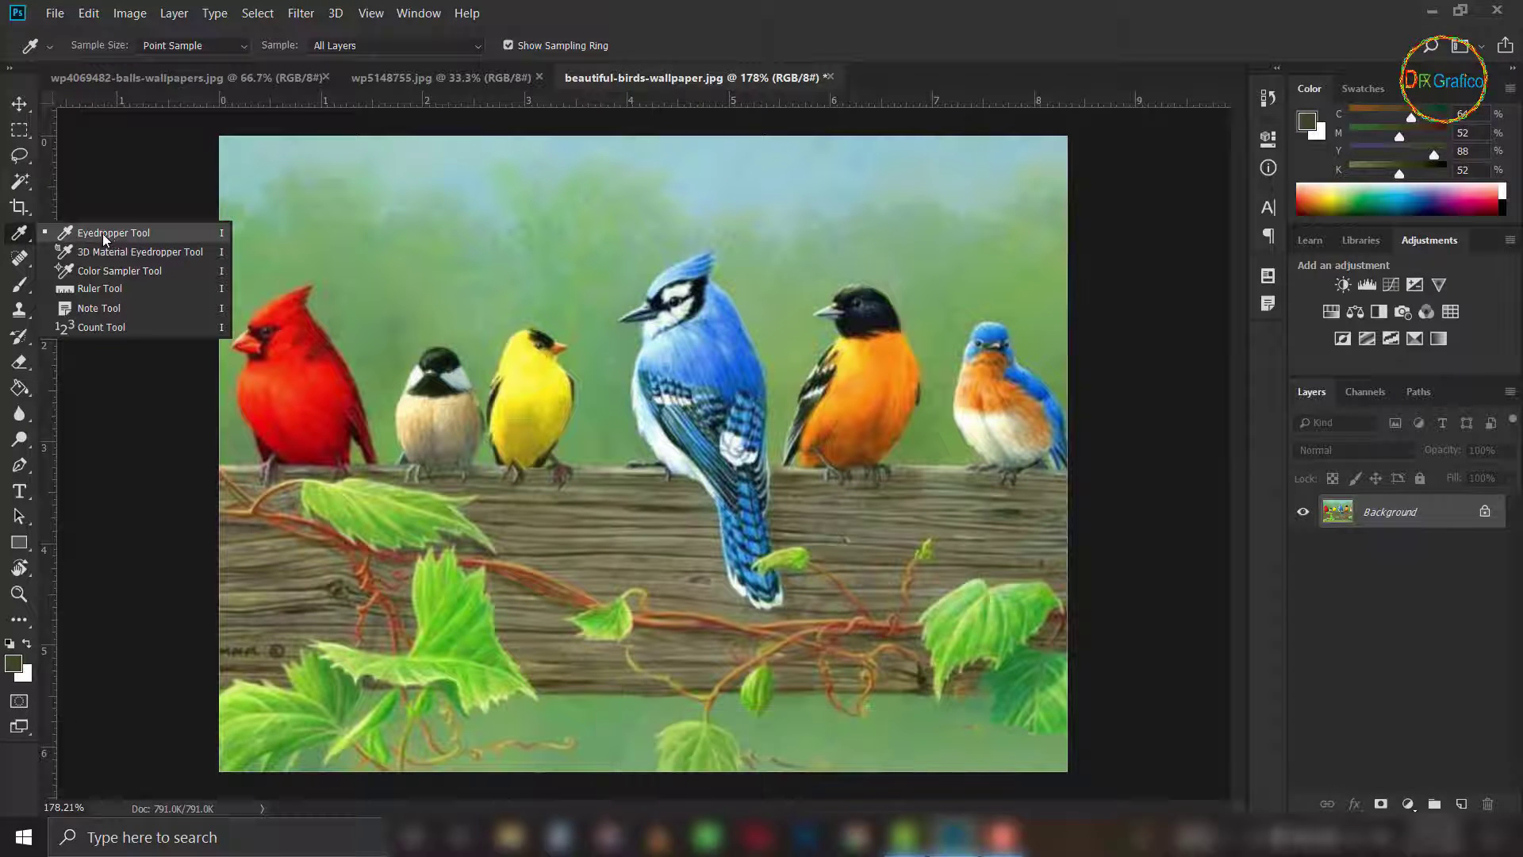
pyautogui.click(128, 271)
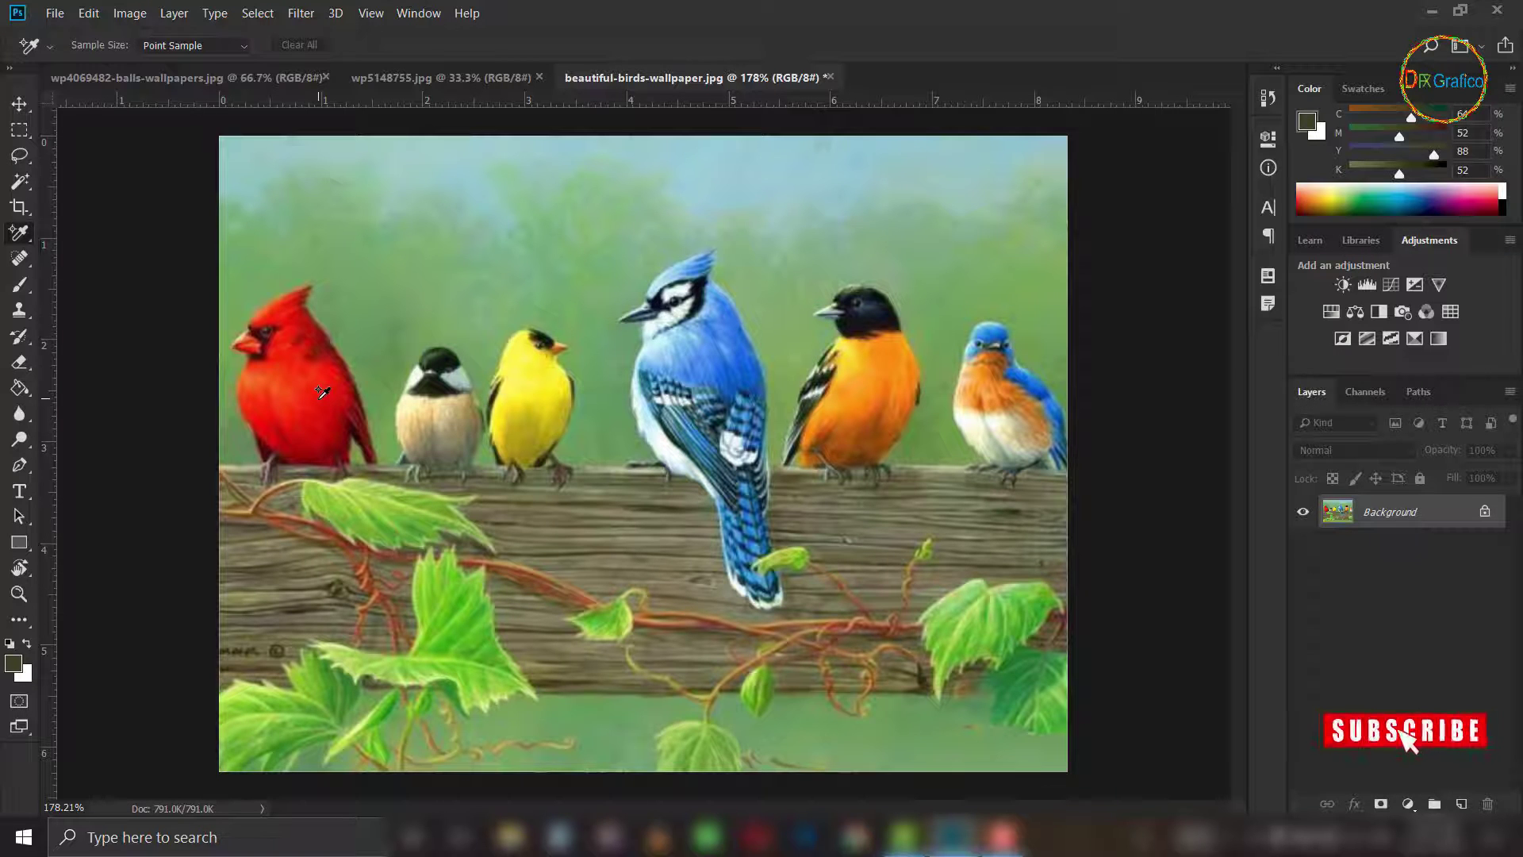
pyautogui.click(321, 394)
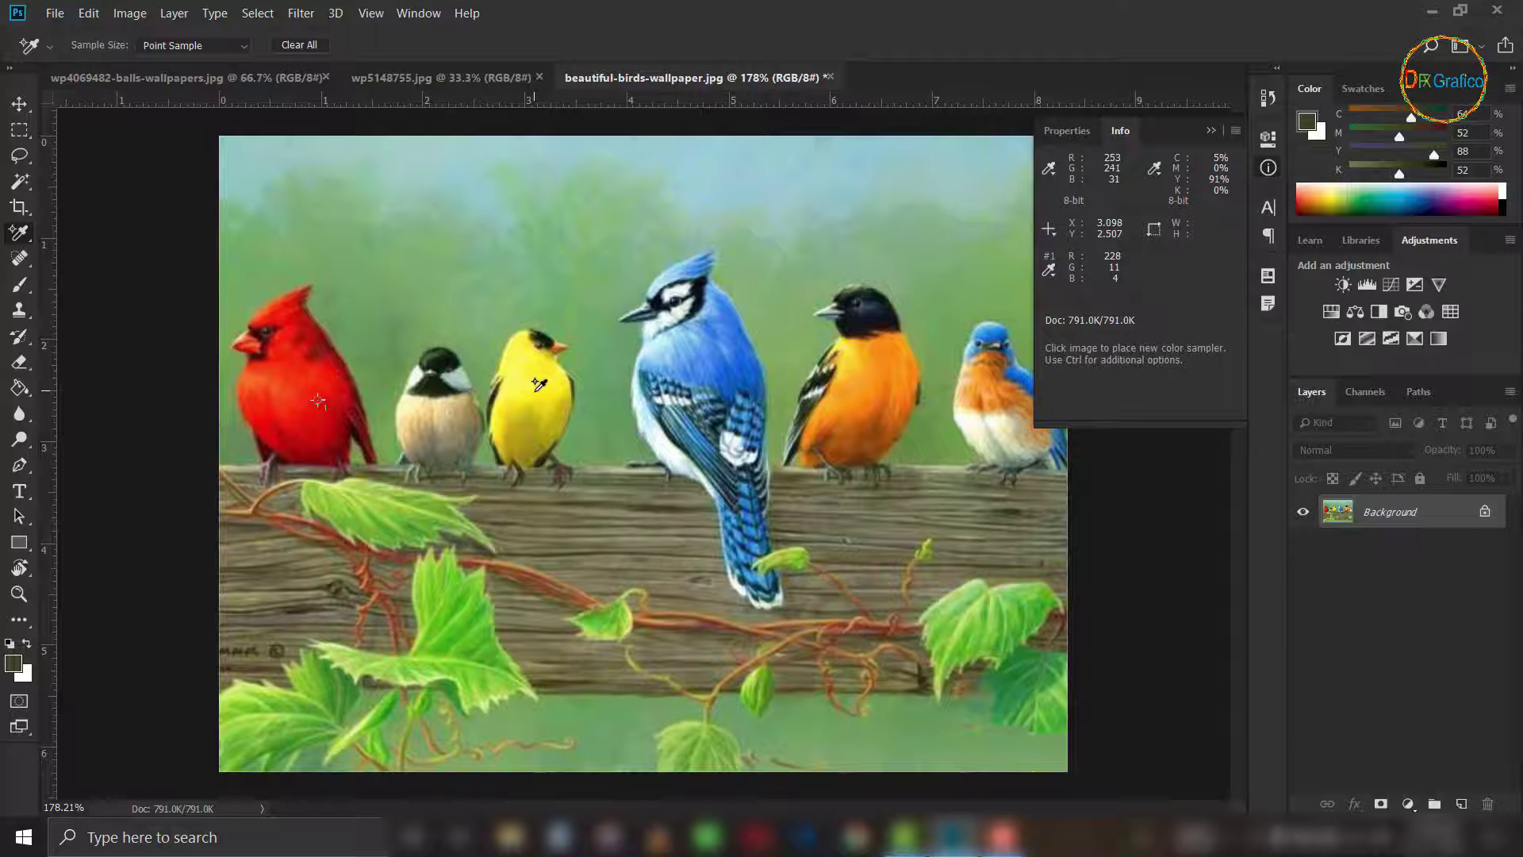
pyautogui.click(536, 391)
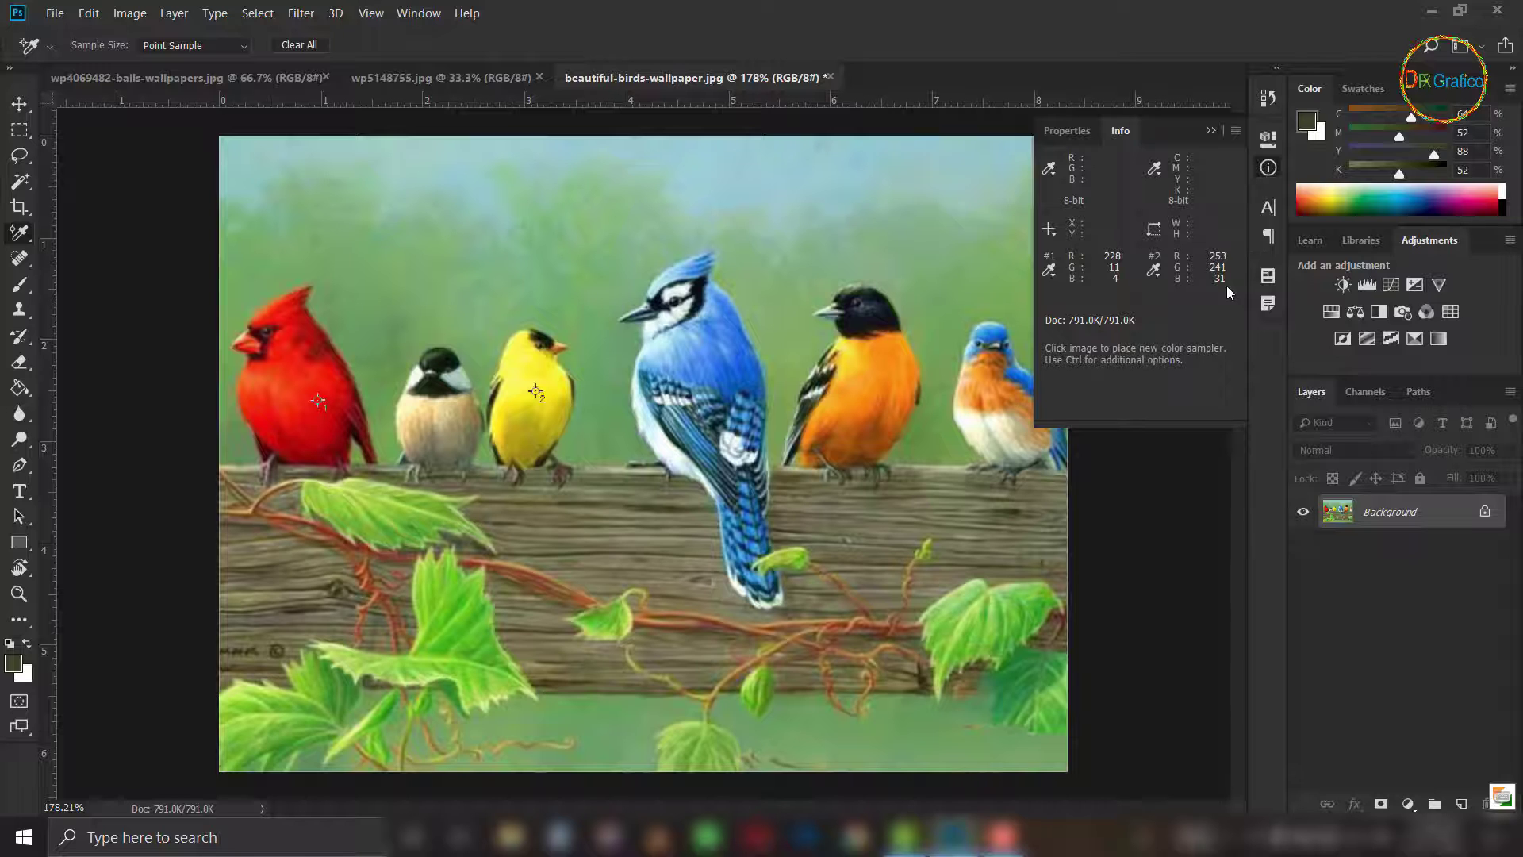
pyautogui.click(600, 578)
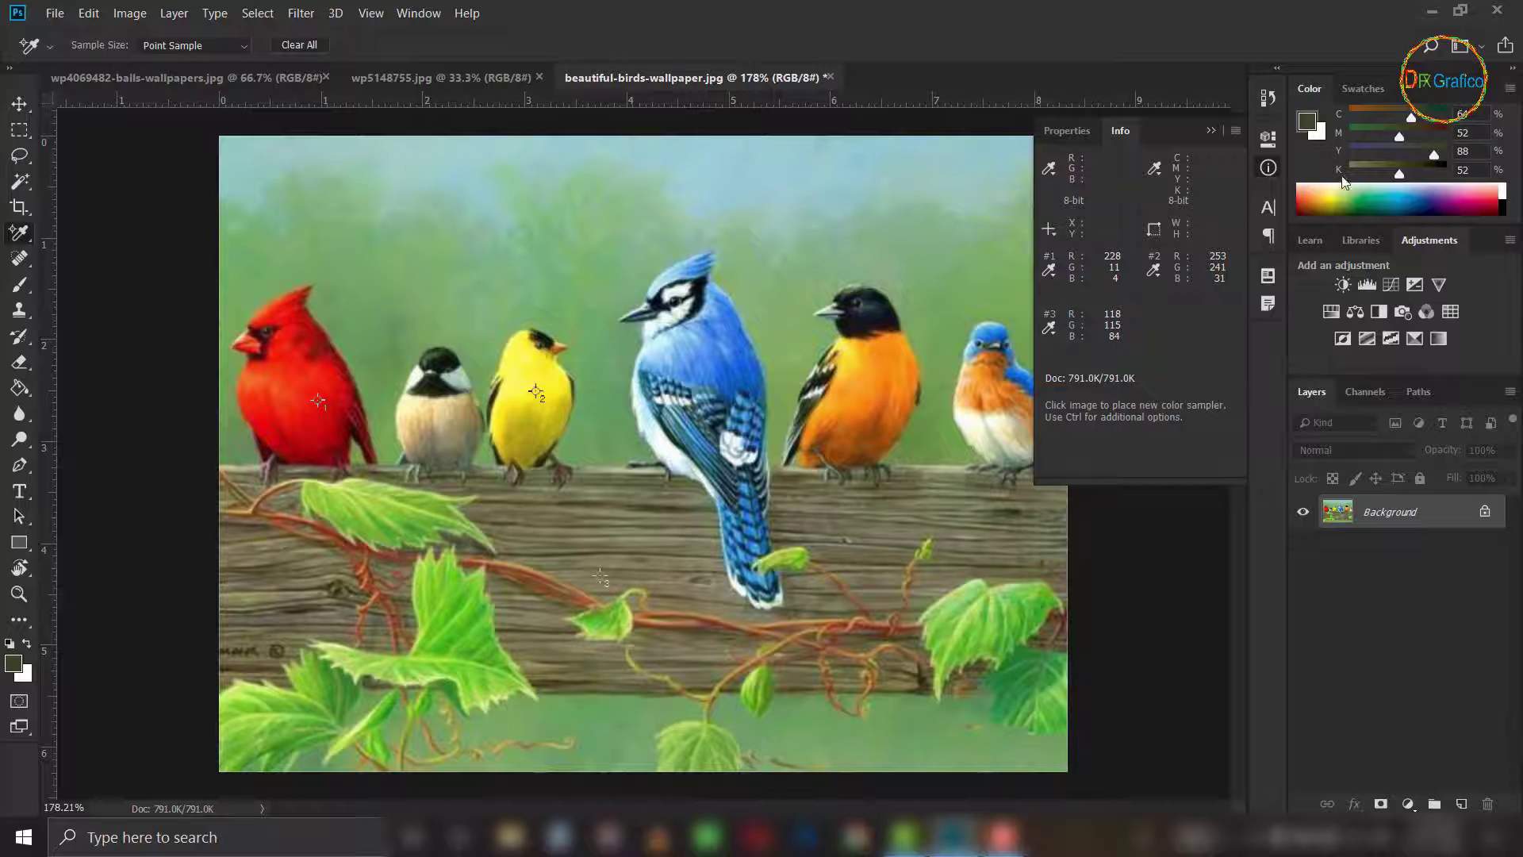
# Step: Switch the colour sliders to RGB and set the foreground colour to R 228, G 11, B 4
pyautogui.click(1511, 89)
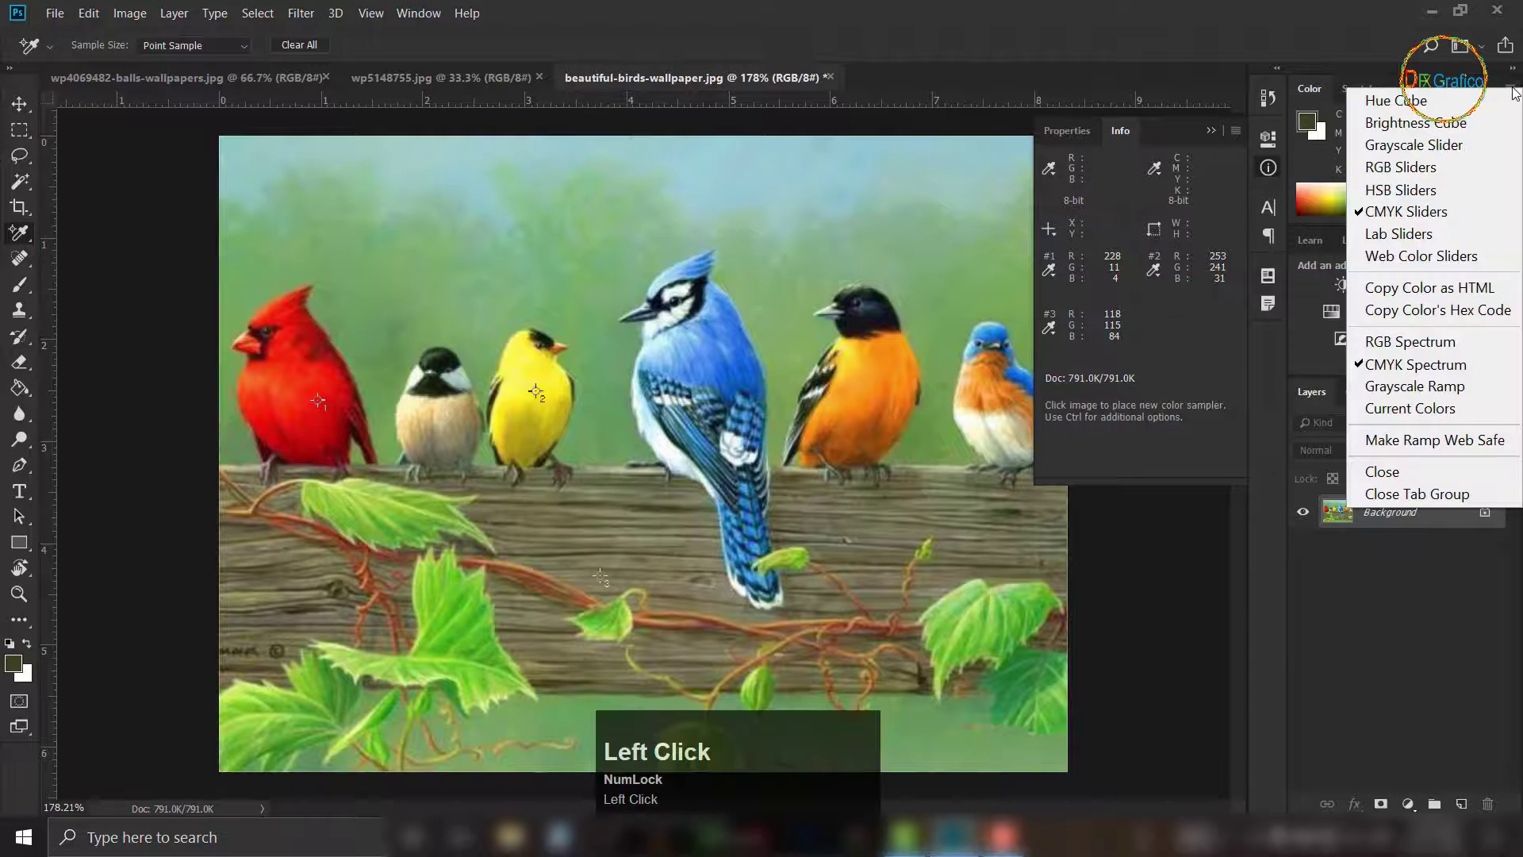
pyautogui.click(1403, 168)
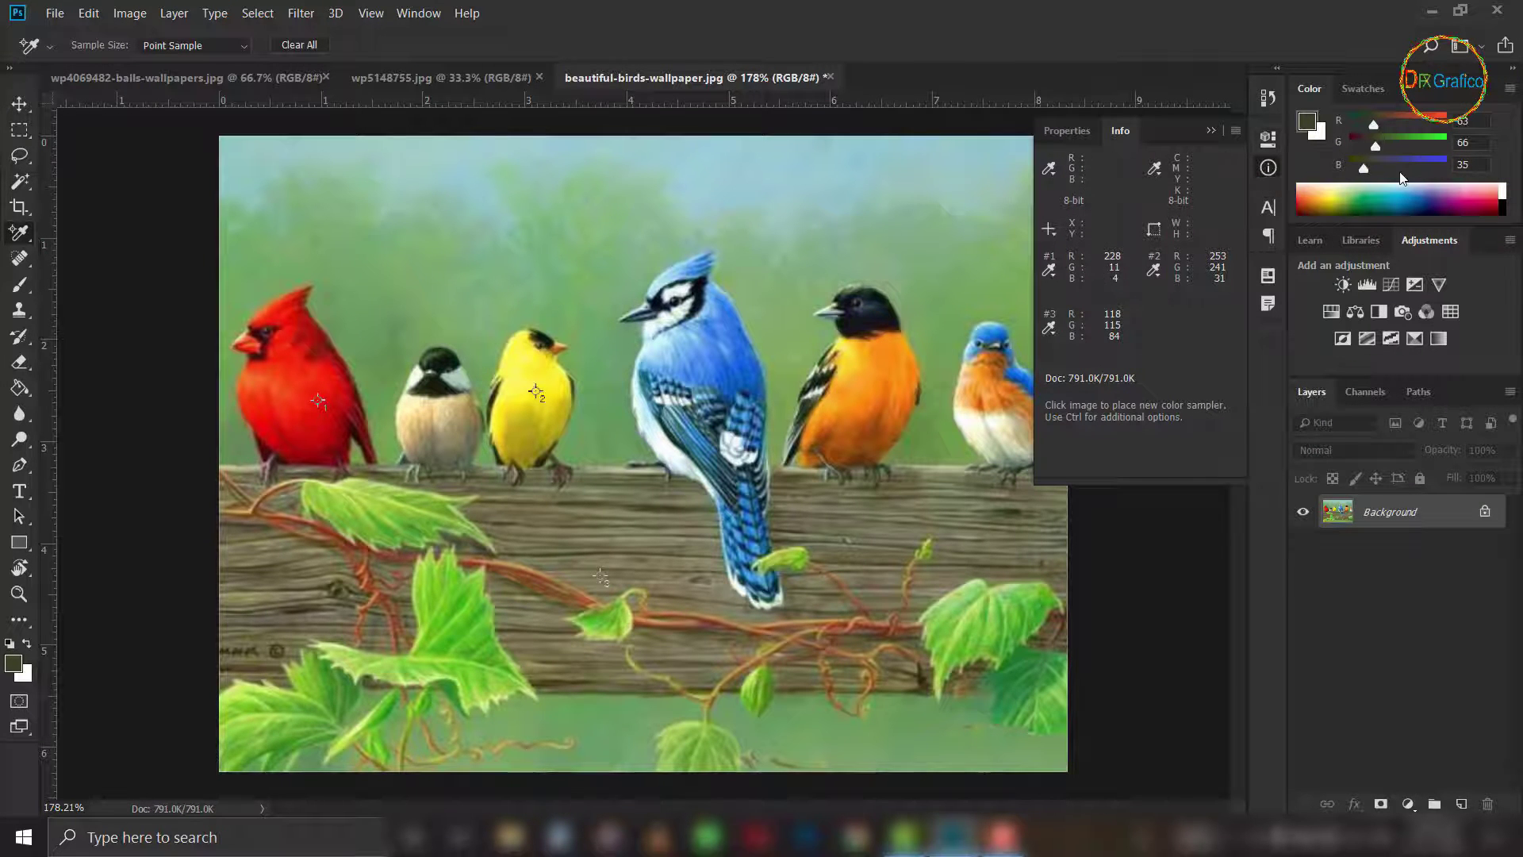
pyautogui.moveTo(1457, 121); pyautogui.dragTo(1518, 156)
pyautogui.write('228')
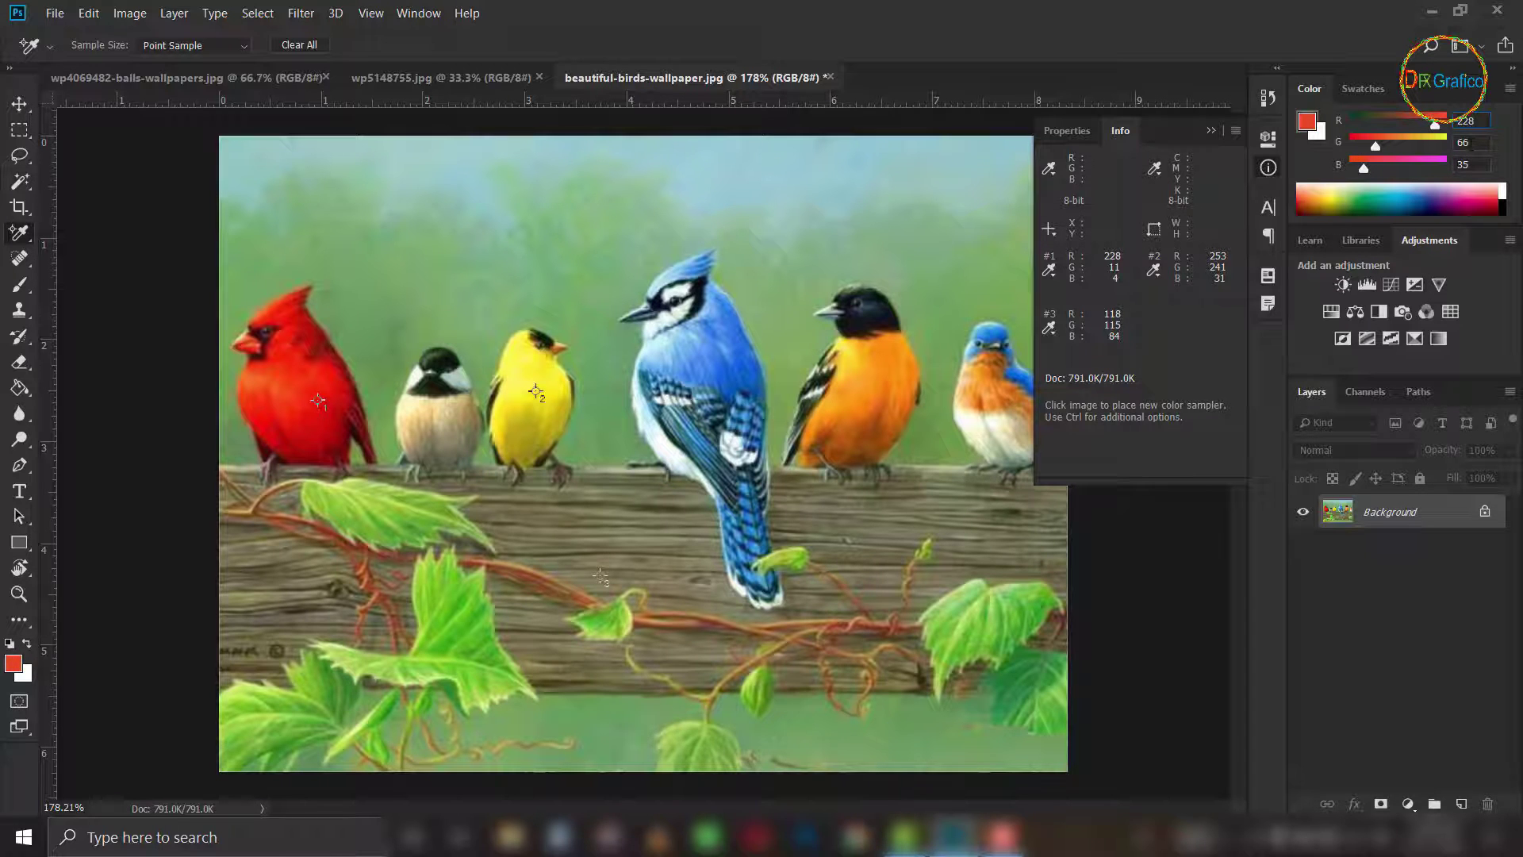
pyautogui.click(1466, 142)
pyautogui.write('11')
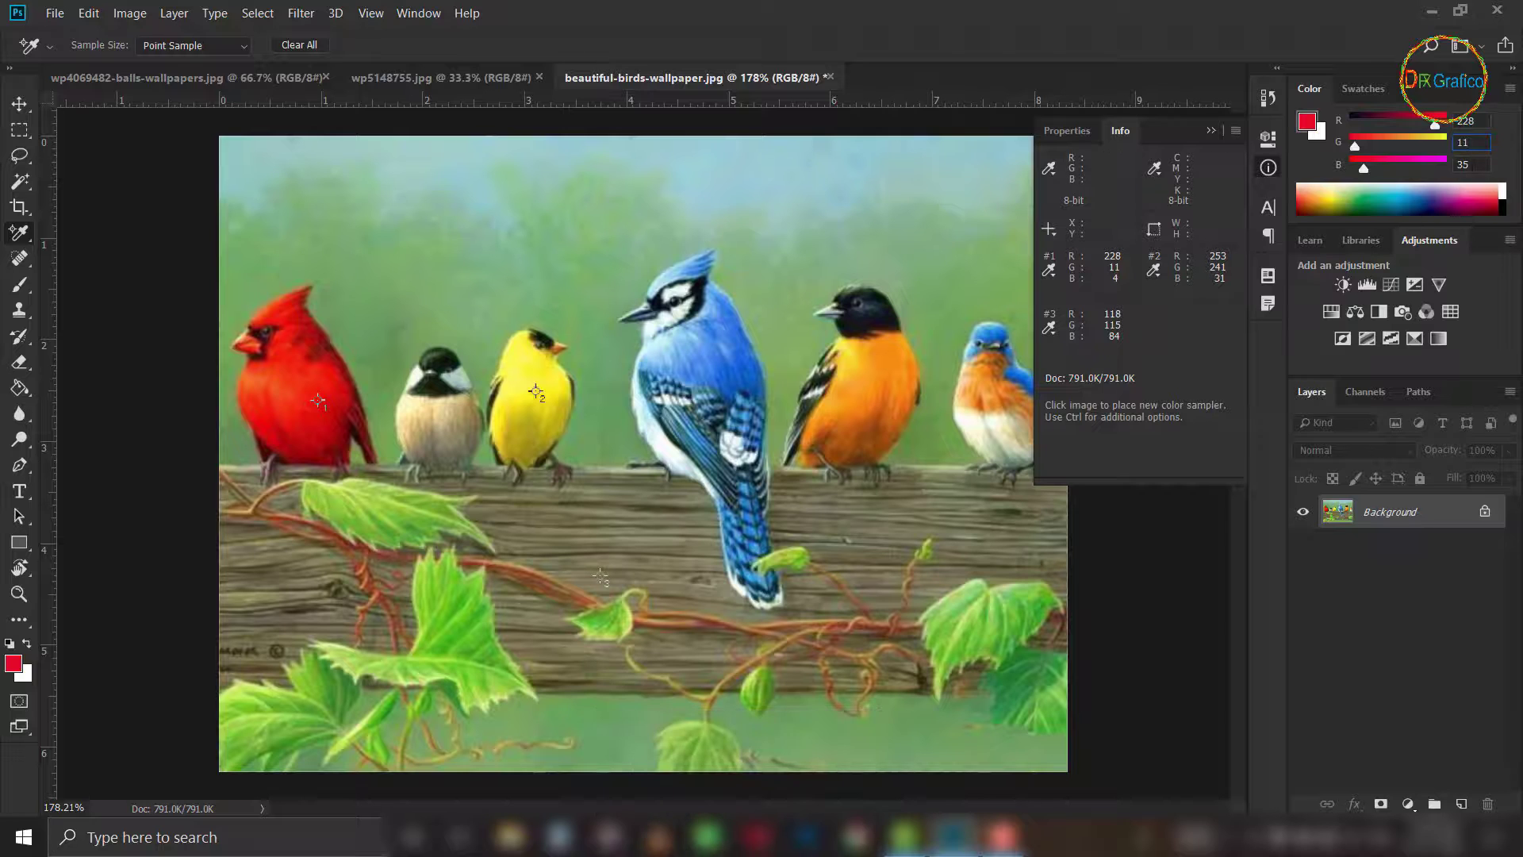
pyautogui.click(1473, 164)
pyautogui.press('BackSpace')
pyautogui.press('BackSpace')
# Step: Test the red with a soft brush stroke on the background above the yellow bird, reduce the brush size, and undo the stroke
pyautogui.click(20, 285)
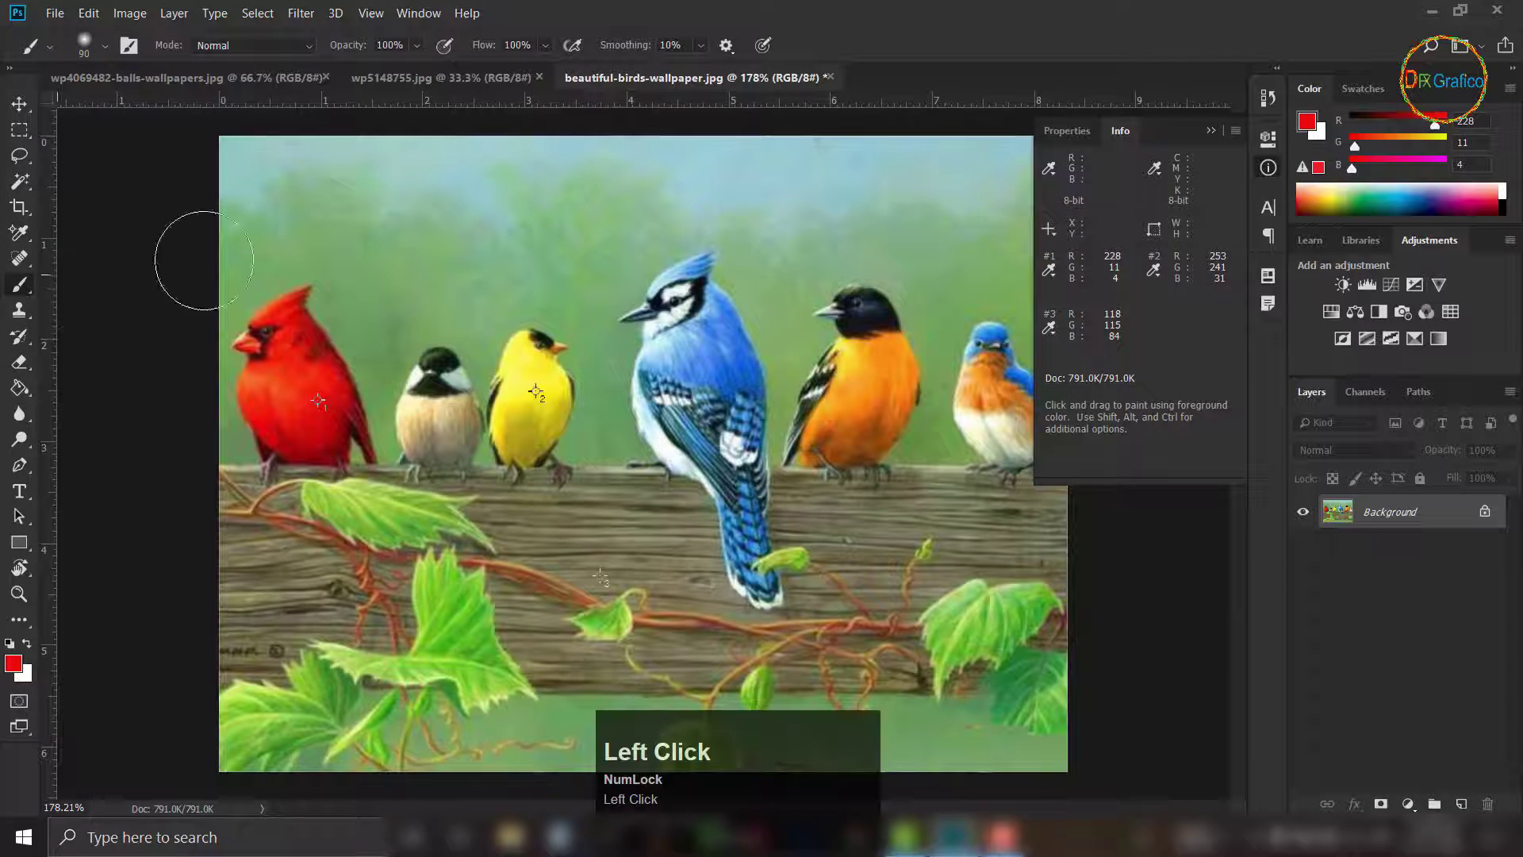
pyautogui.click(515, 231)
pyautogui.press('[')
pyautogui.press('[')
pyautogui.press('[')
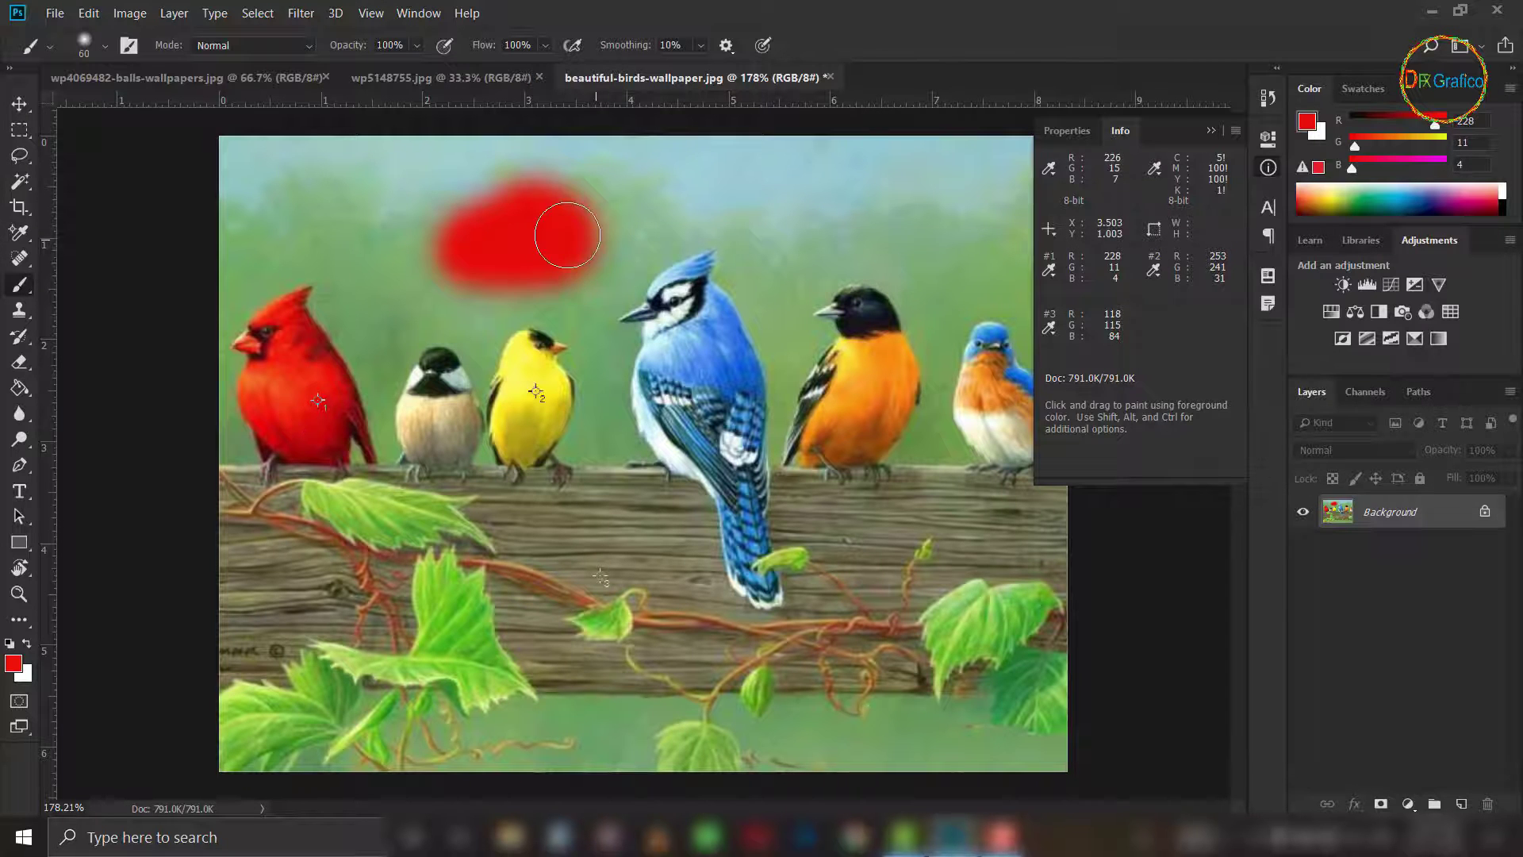
pyautogui.hotkey('ctrl', 'alt', 'z')
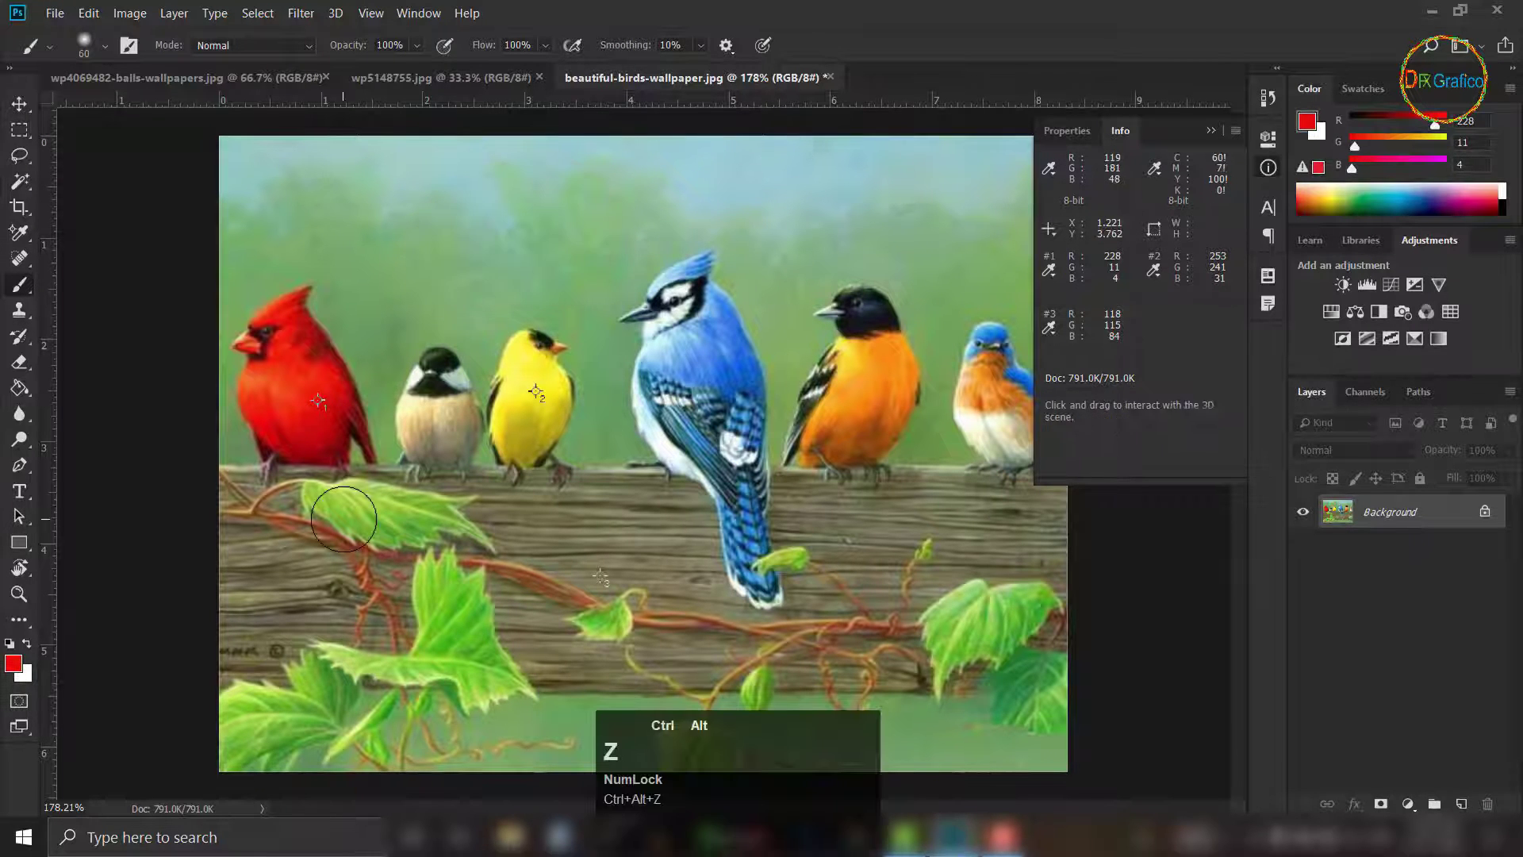
# Step: Measure the red bird from crest to tail and the wooden plank across the full image width with the Ruler Tool
pyautogui.press('i')
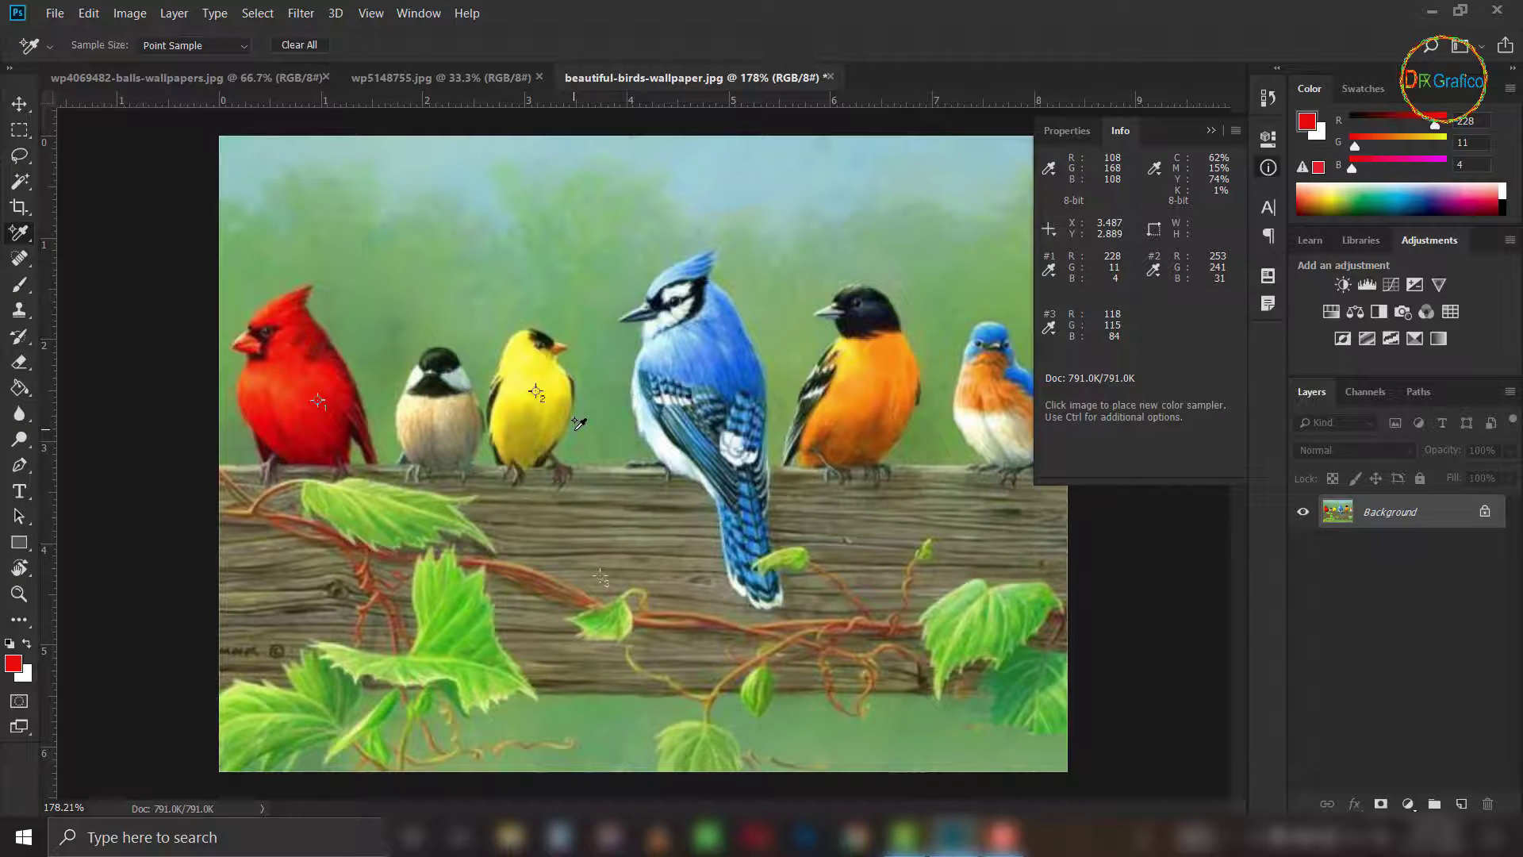
pyautogui.rightClick(20, 233)
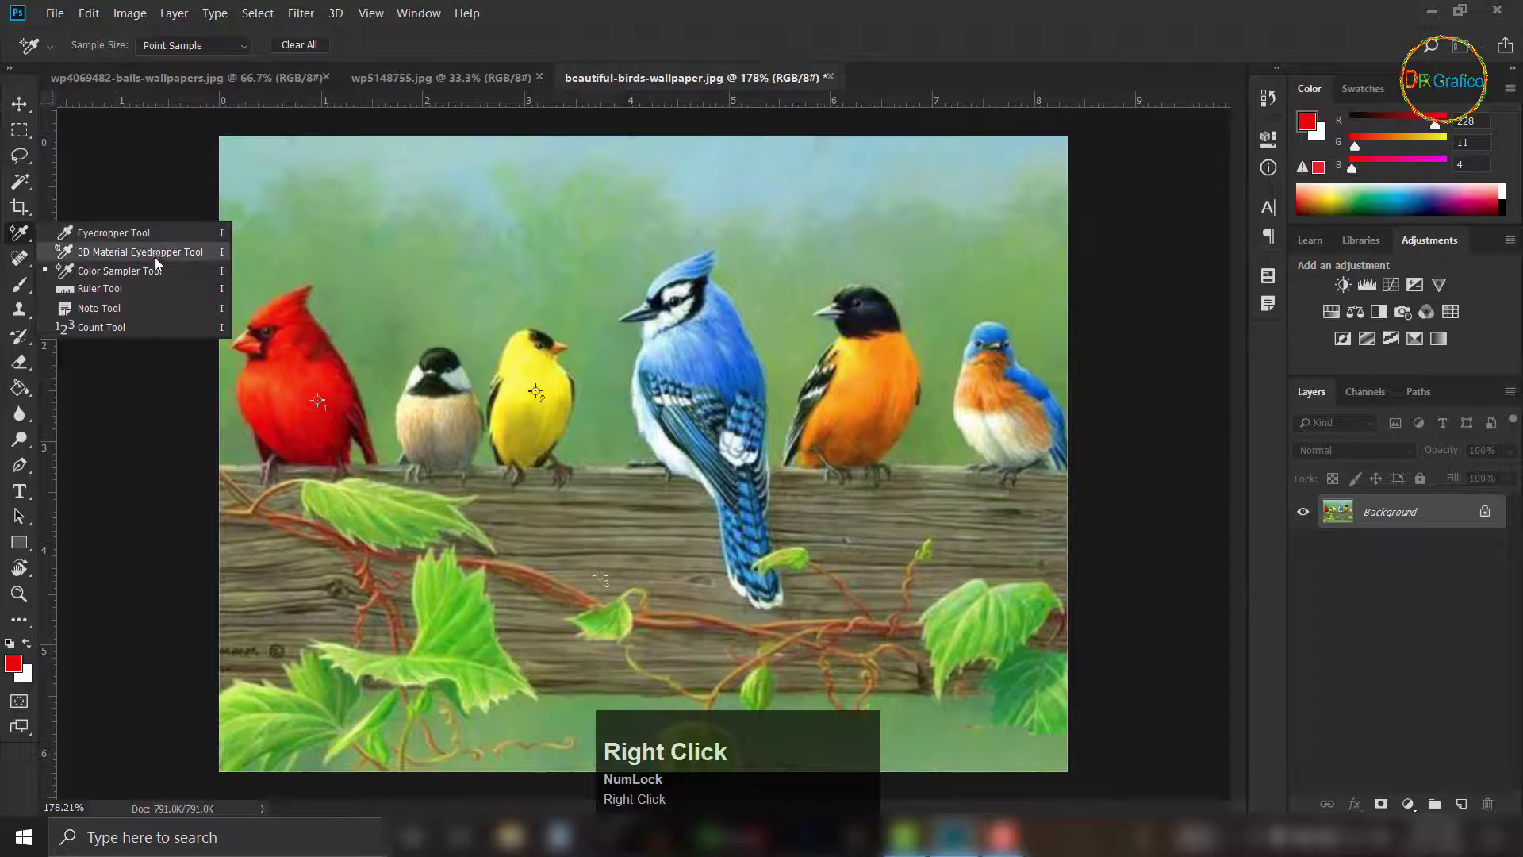
pyautogui.click(107, 288)
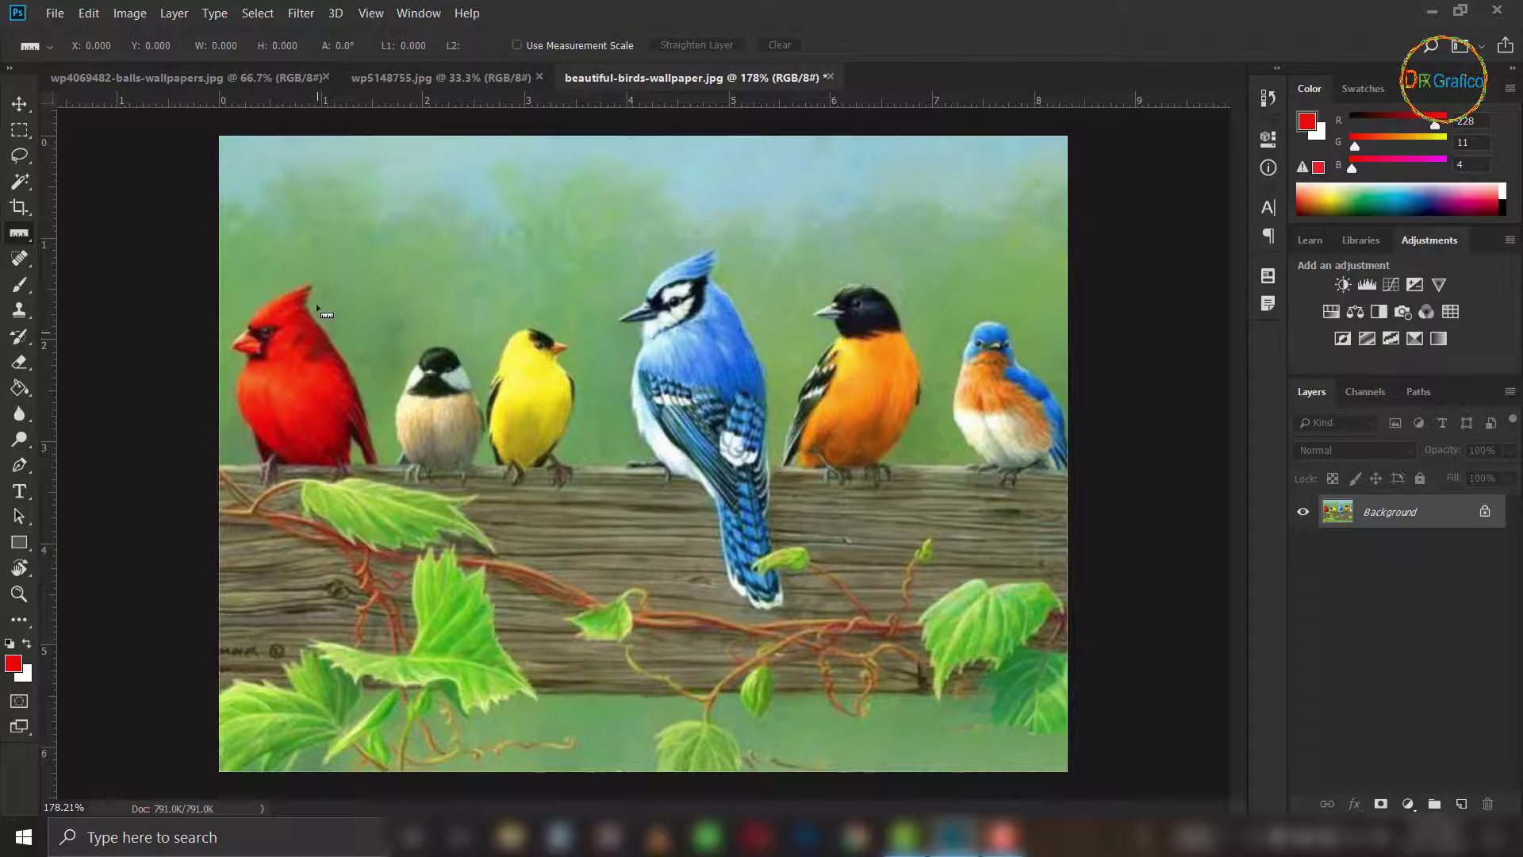
pyautogui.moveTo(312, 289); pyautogui.dragTo(381, 466)
pyautogui.moveTo(221, 468); pyautogui.dragTo(1068, 470)
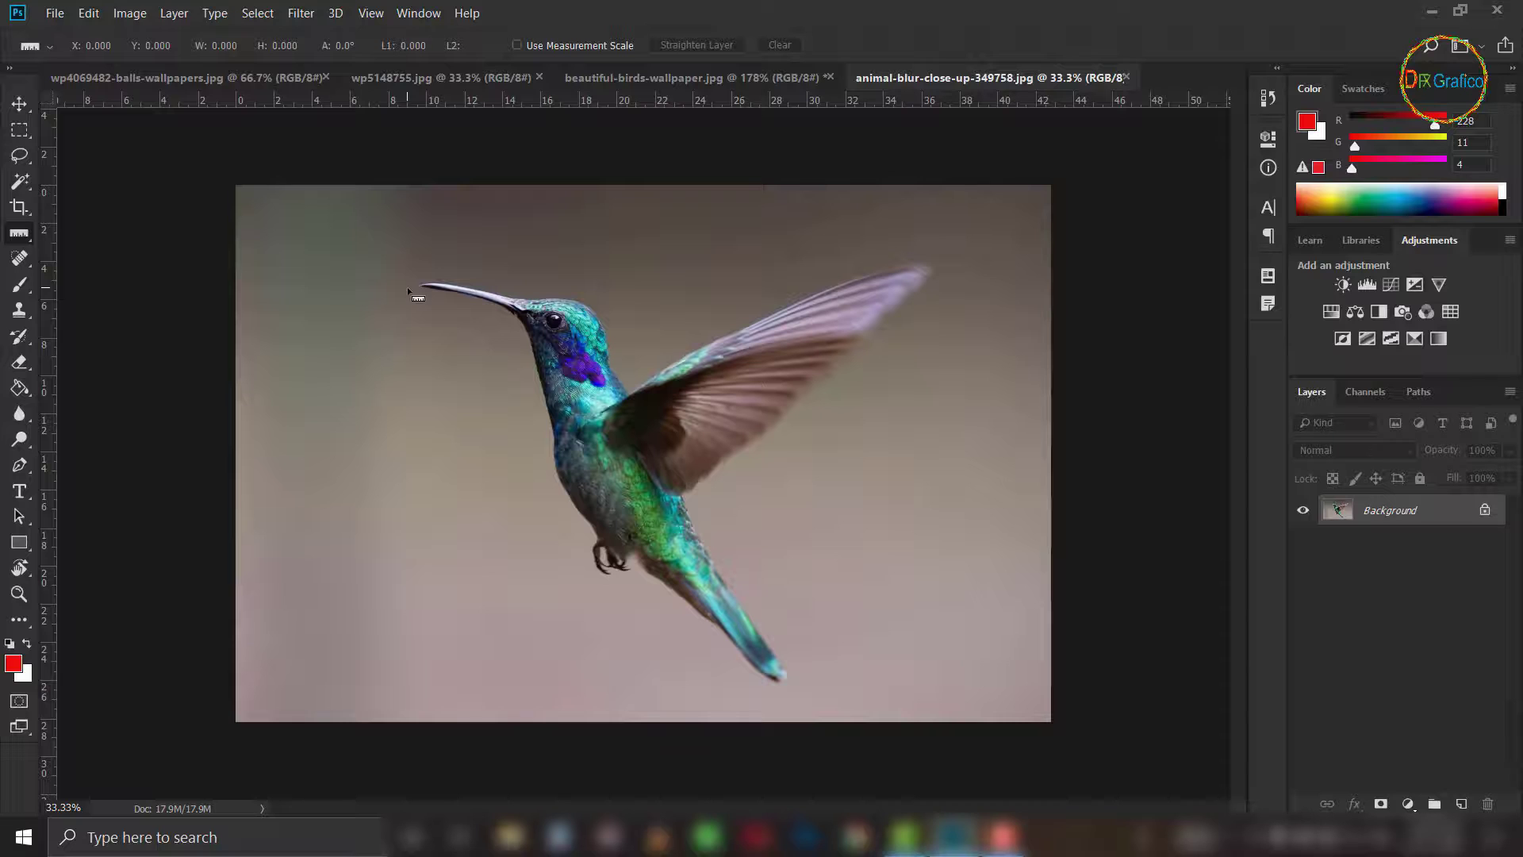
# Step: Straighten the hummingbird layer along a ruler line from the back of its head to its tail tip
pyautogui.press('v')
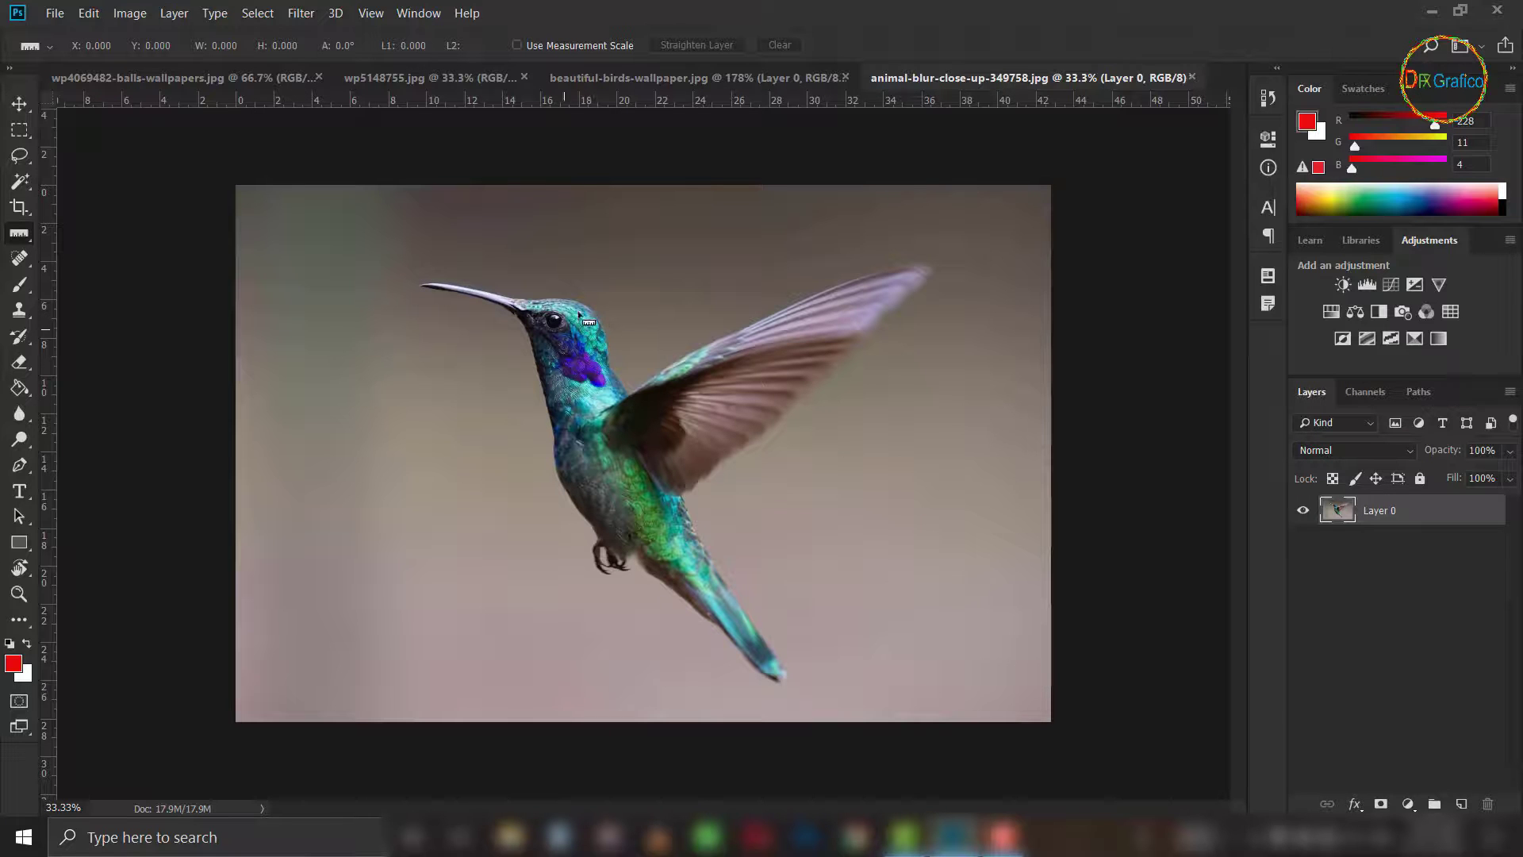
pyautogui.moveTo(586, 306); pyautogui.dragTo(787, 680)
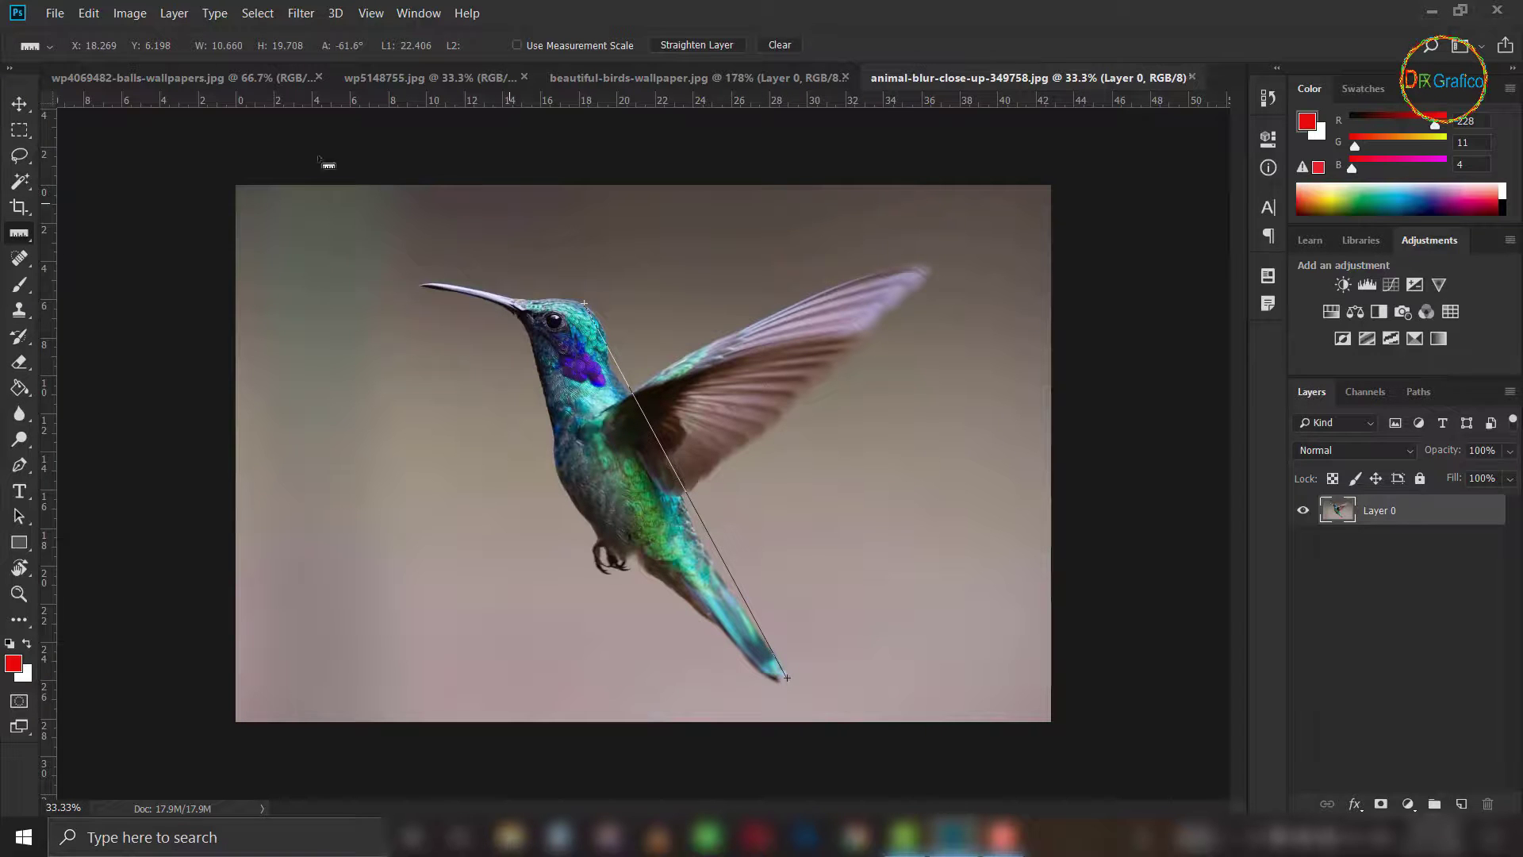
pyautogui.click(700, 46)
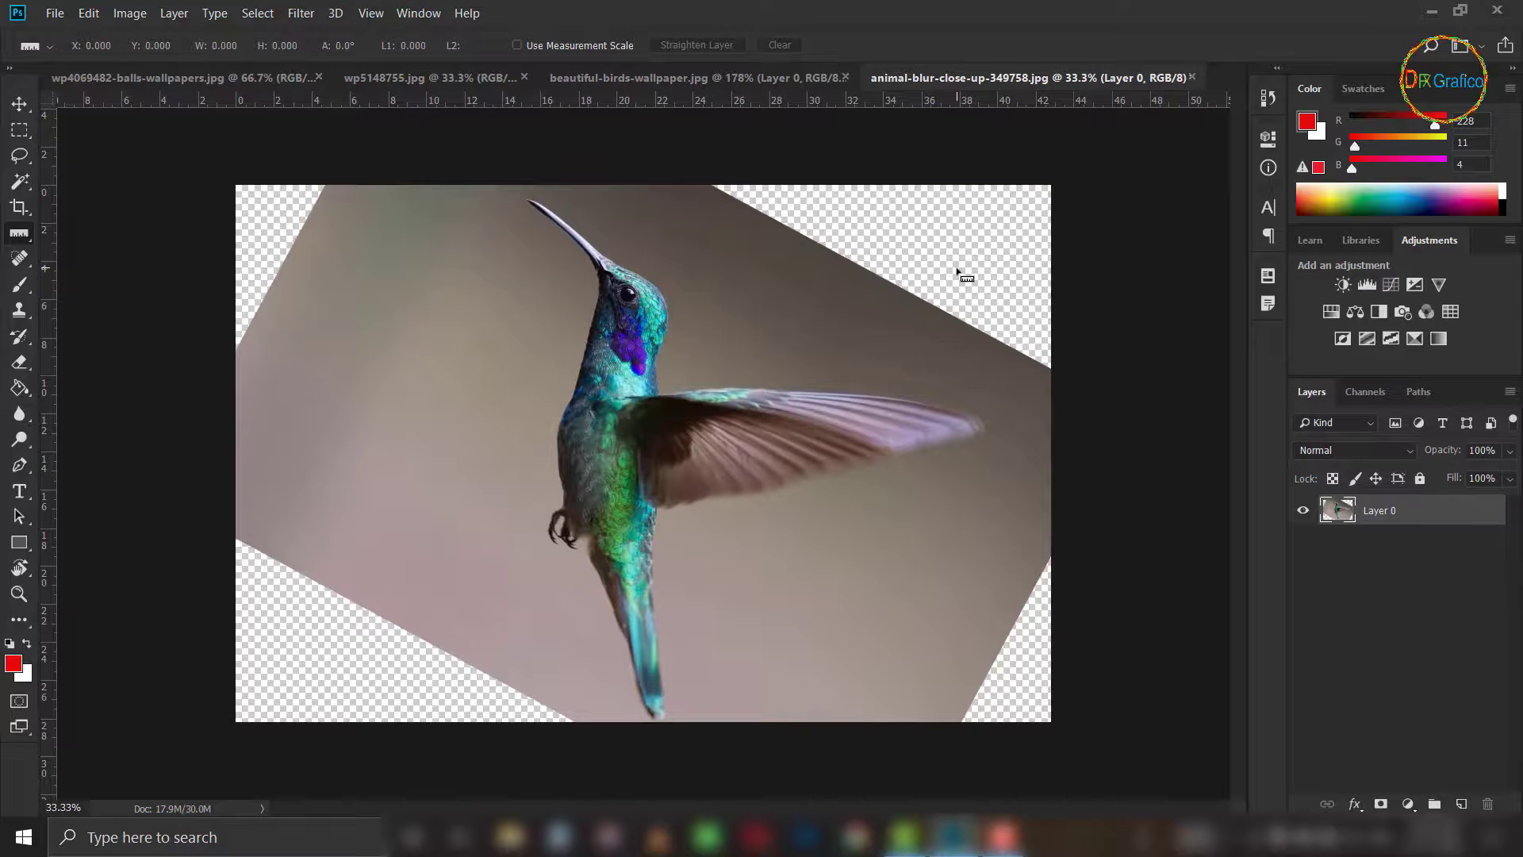
# Step: Straighten the tilted hummingbird layer again using a ruler line drawn along its slanted upper edge
pyautogui.hotkey('ctrl', 'z')
pyautogui.moveTo(713, 187); pyautogui.dragTo(1069, 382)
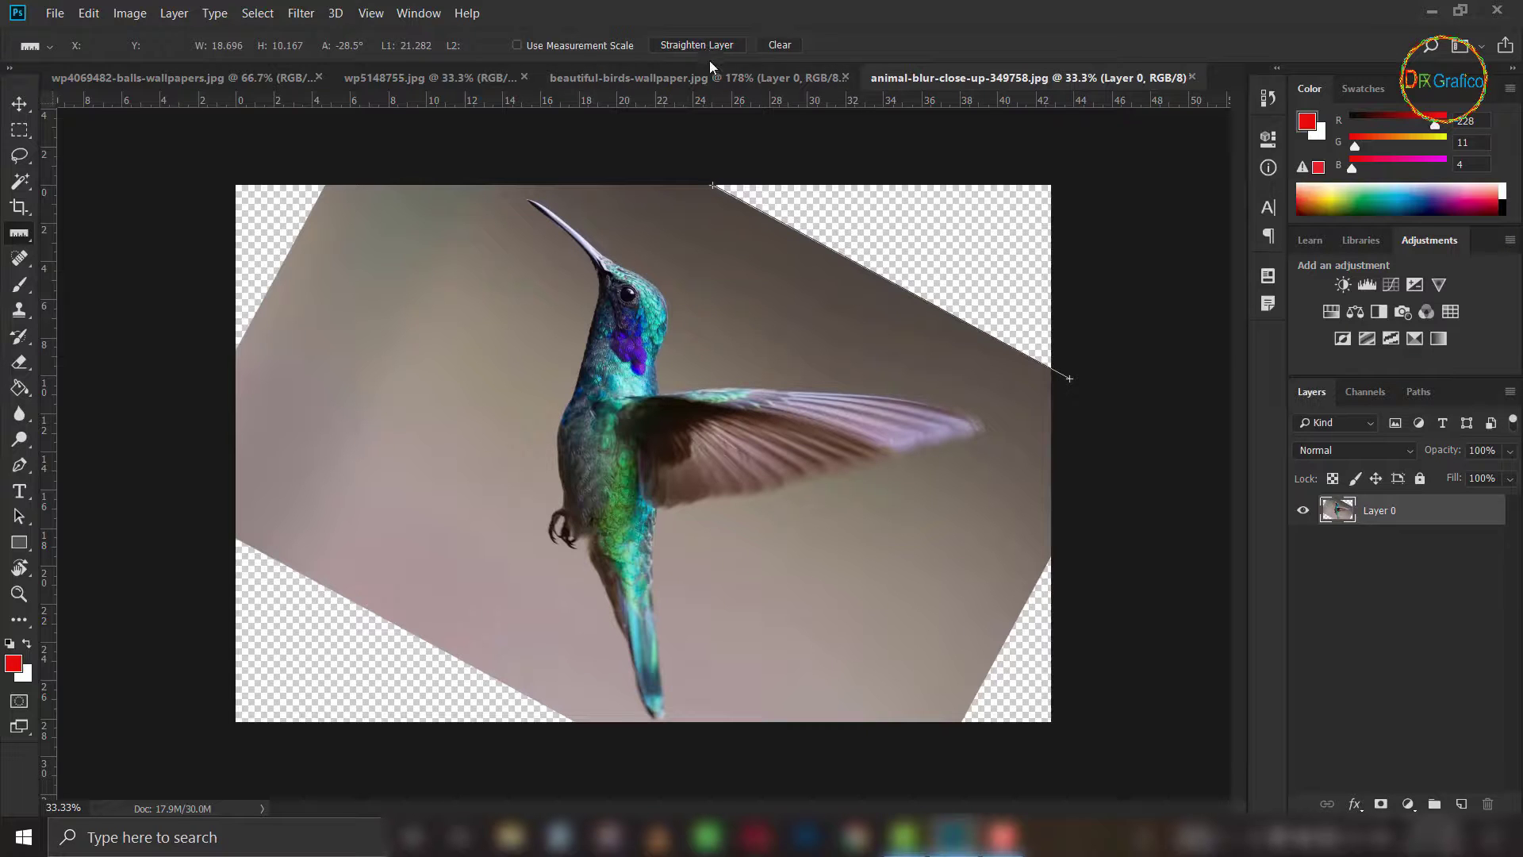
pyautogui.click(694, 46)
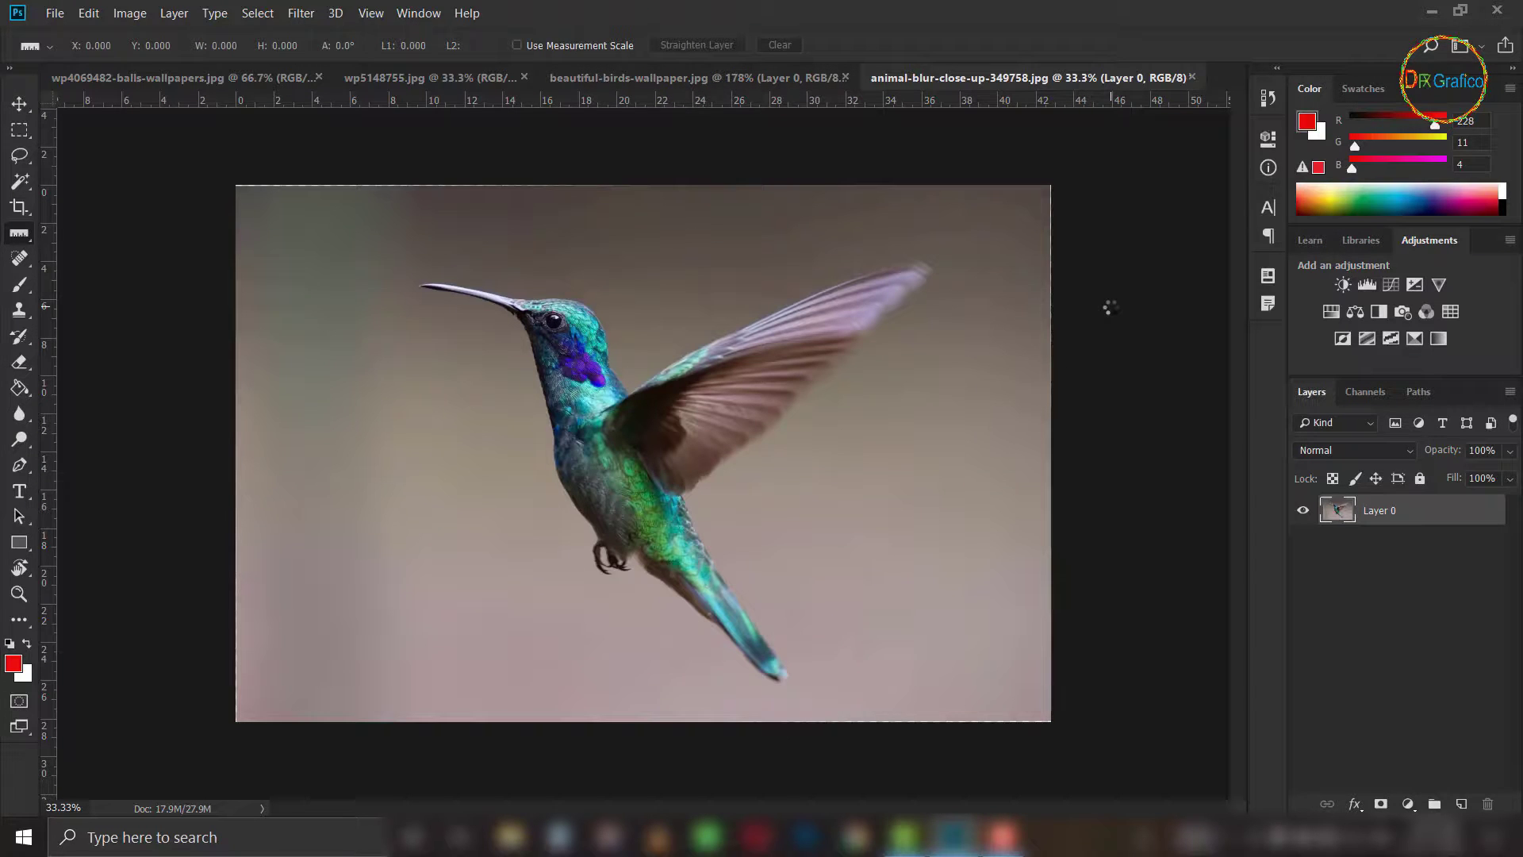
pyautogui.click(1110, 308)
pyautogui.click(1110, 308)
# Step: Show the other tools grouped with the Ruler Tool
pyautogui.rightClick(21, 242)
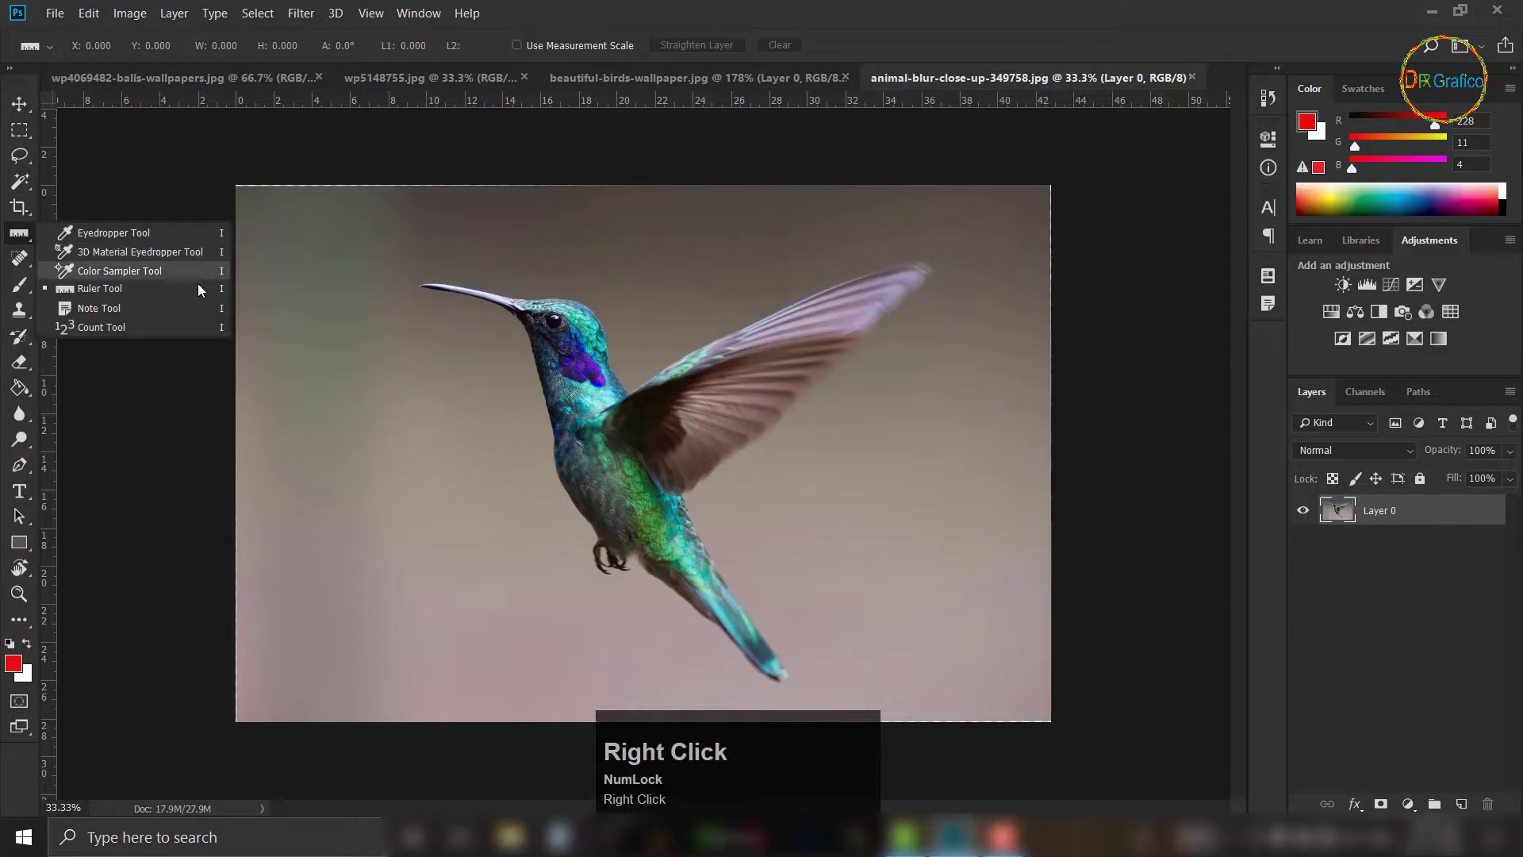